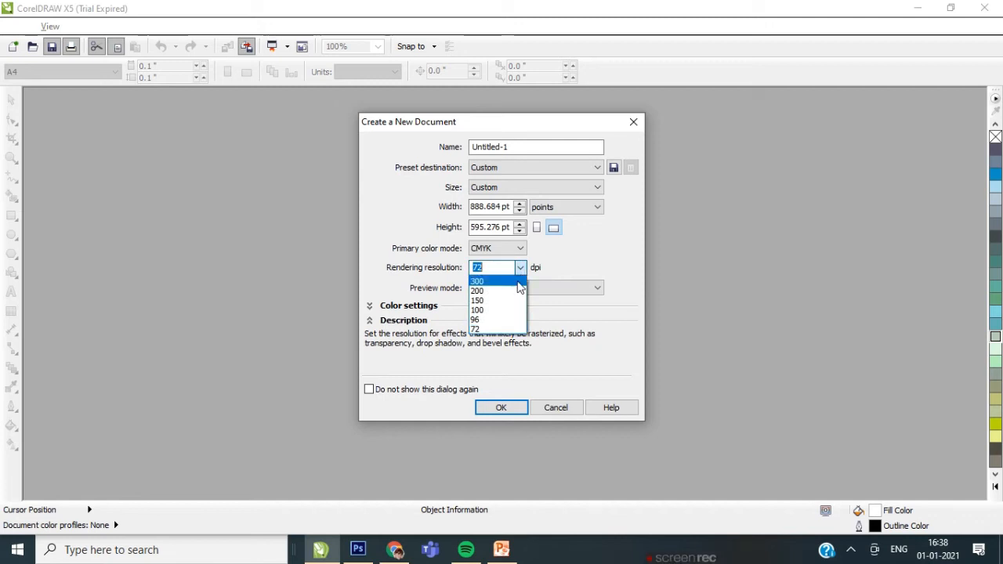
Set the rendering resolution to 96 dpi and create the new document.
click(508, 321)
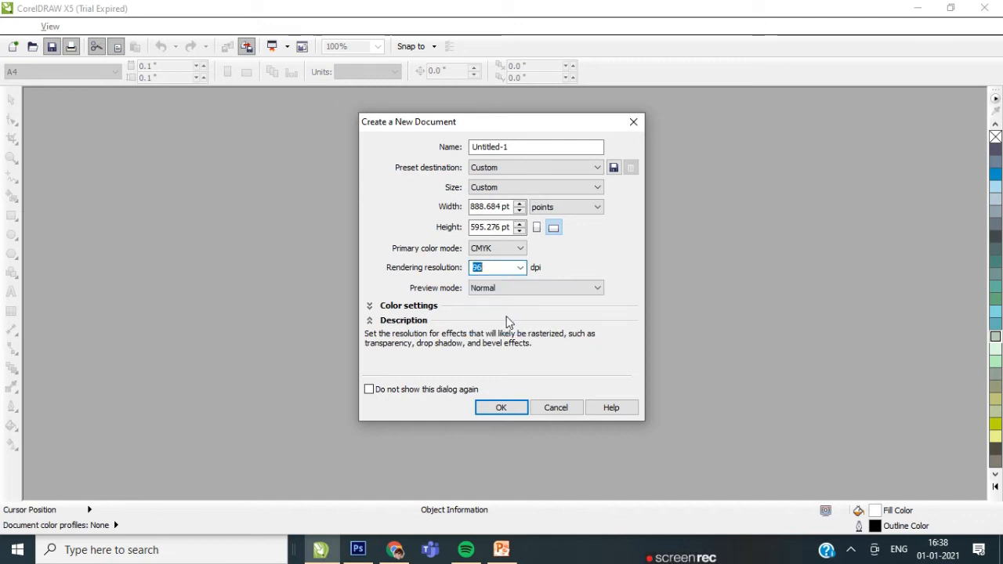
click(506, 407)
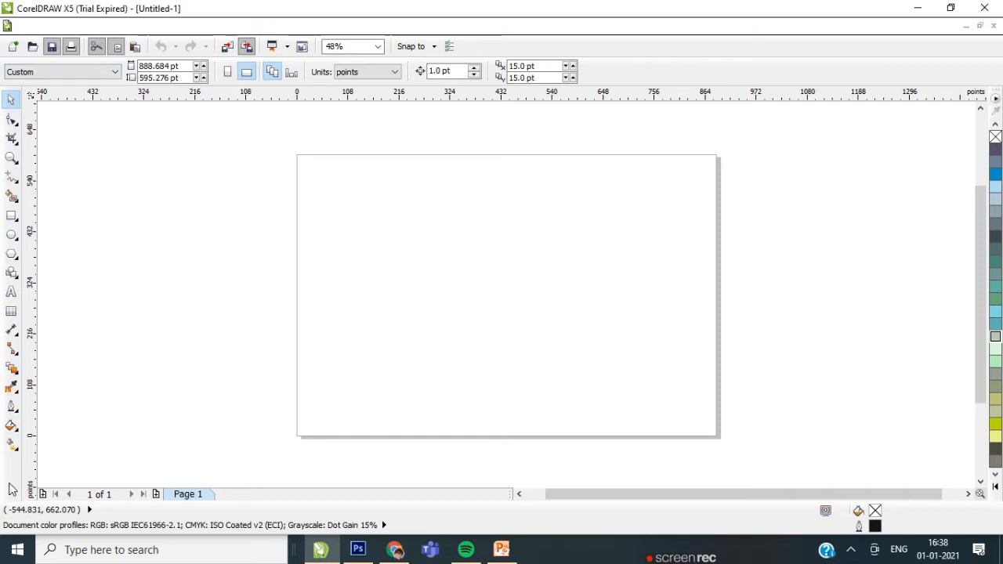
Draw a rectangle of about 887 × 591 pt covering the whole page.
scroll(996, 125, up, 10)
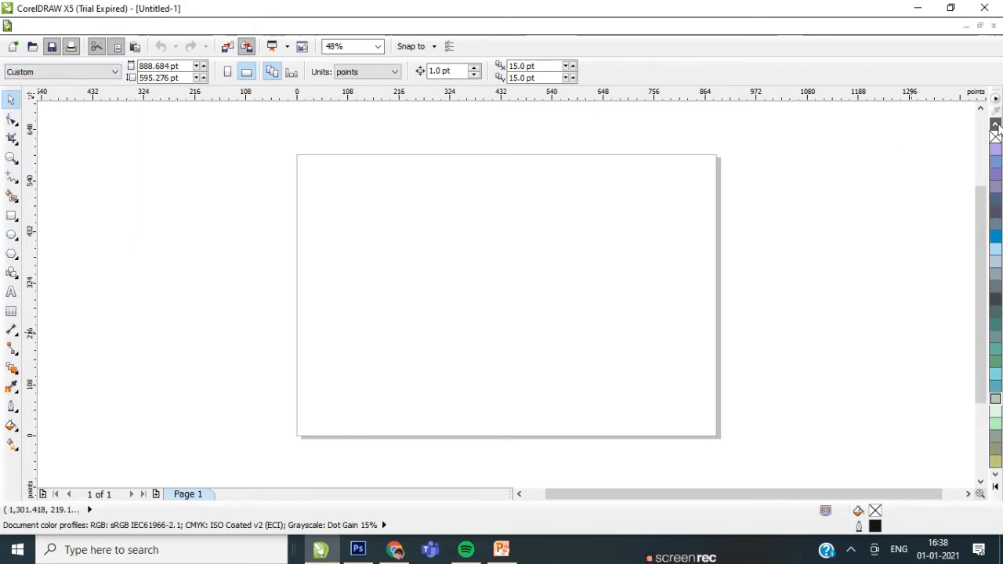
scroll(998, 127, up, 4)
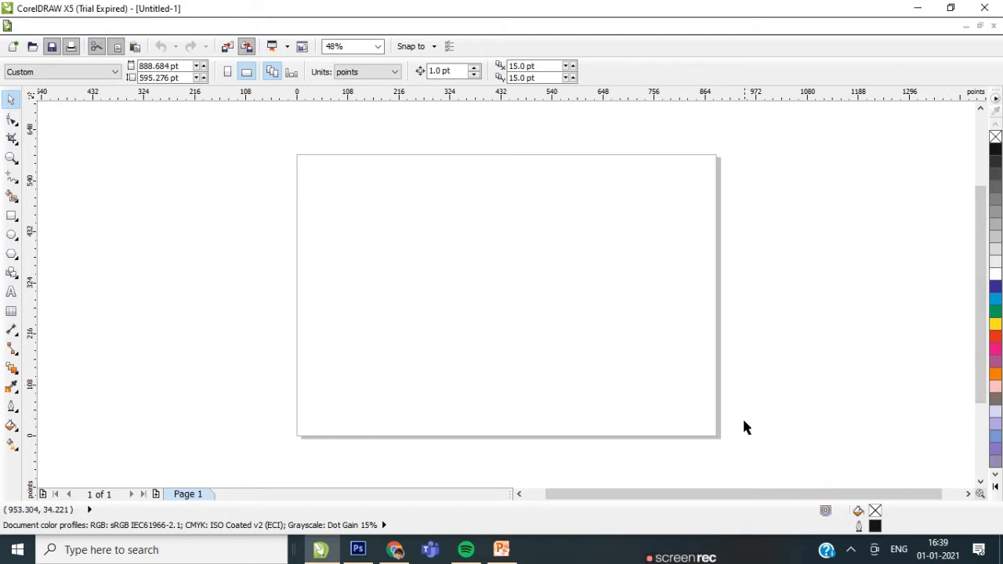
click(13, 218)
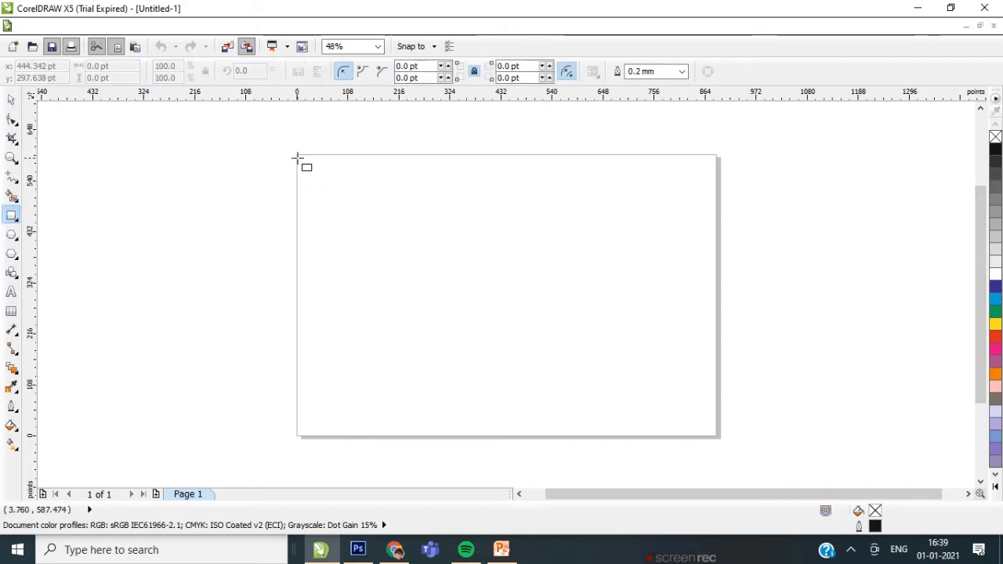
drag(298, 153, 718, 436)
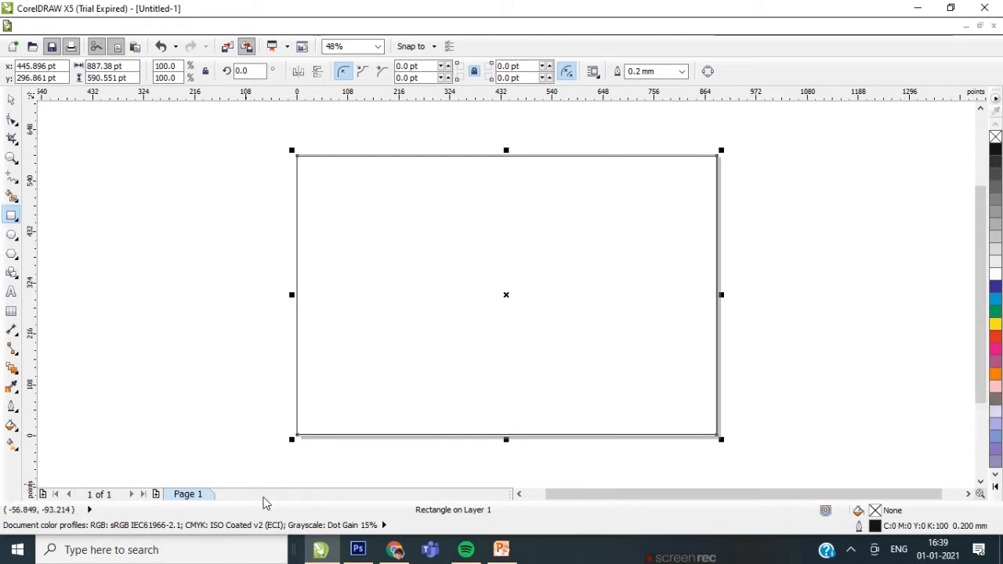
Add a second page after page 1 and return to page 1.
click(157, 495)
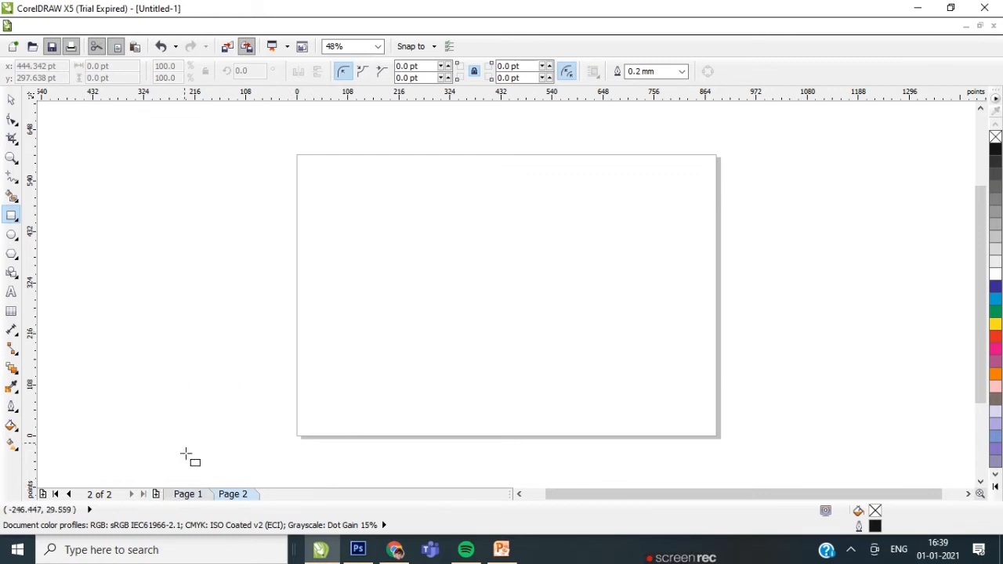
click(191, 498)
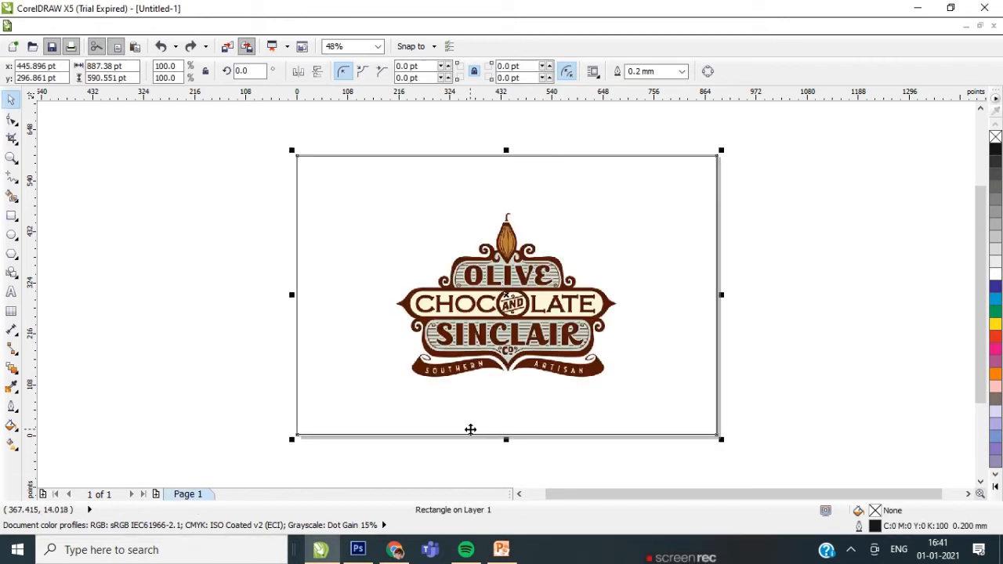
Scale the Olive and Sinclair logo proportionally to about 249 × 169 pt and move it into the page's upper-left corner.
click(142, 315)
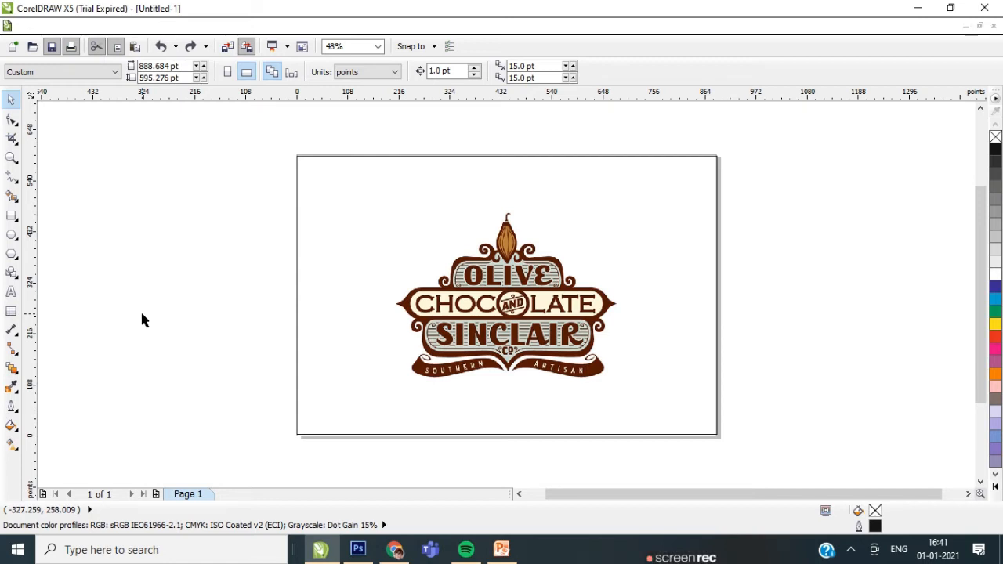
click(495, 313)
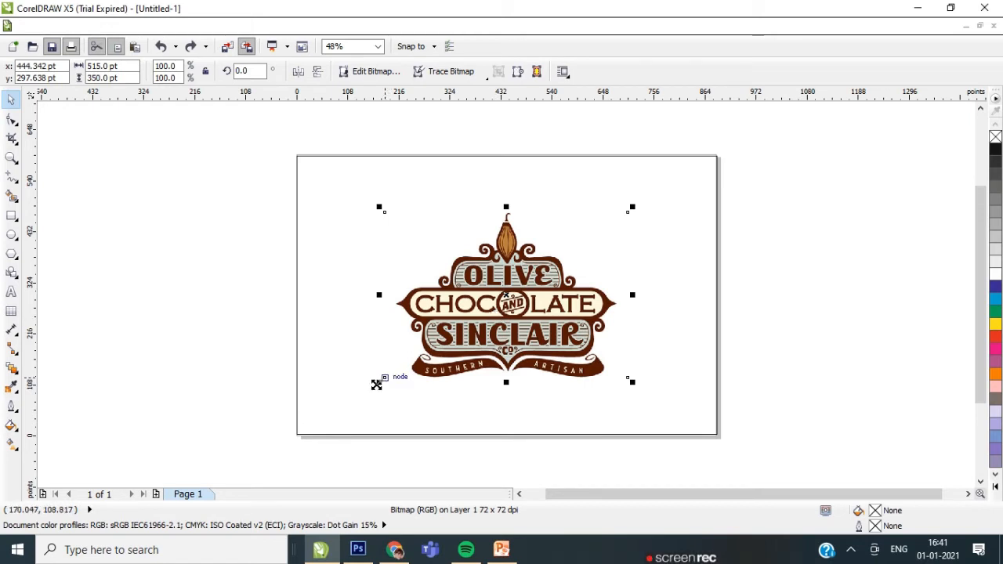
drag(378, 381, 320, 405)
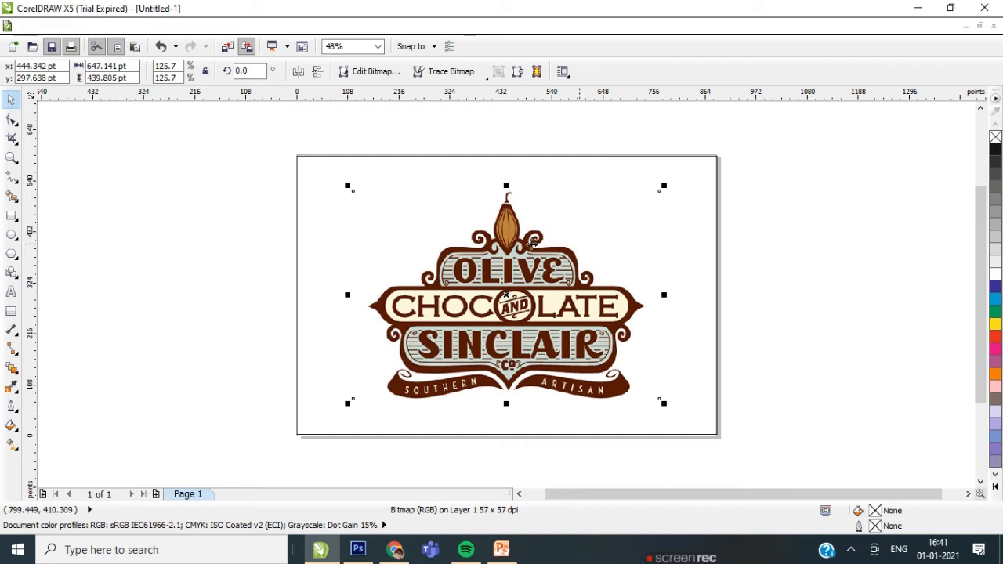
drag(347, 188, 432, 251)
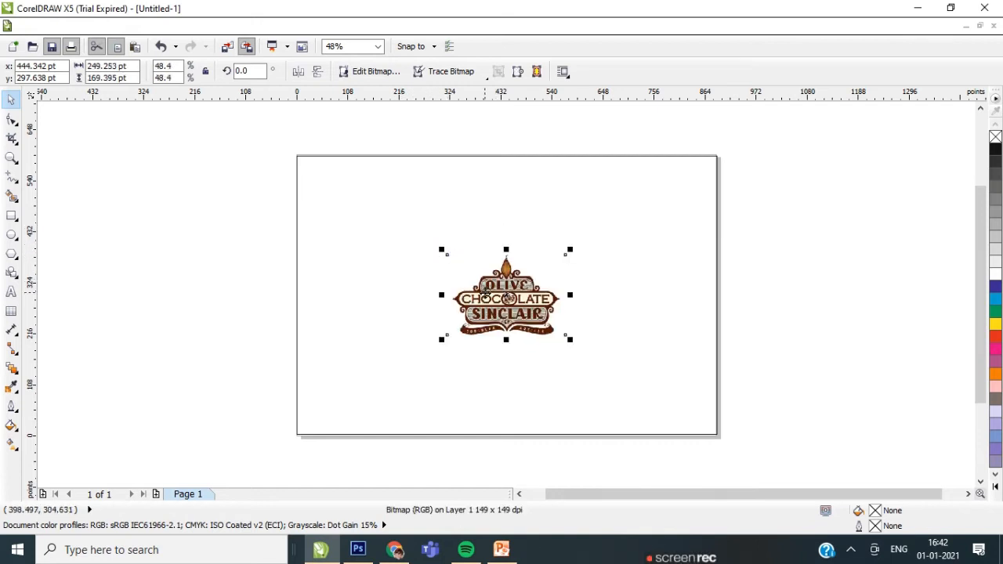
drag(507, 295, 362, 200)
click(221, 228)
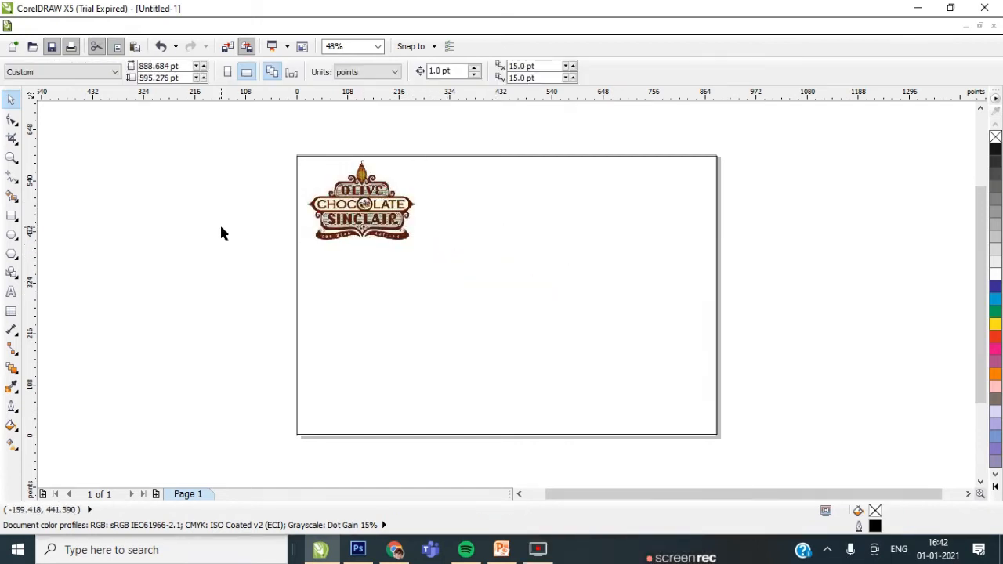
Fill the page-sized rectangle with white (C:0 M:0 Y:0 K:0).
click(552, 323)
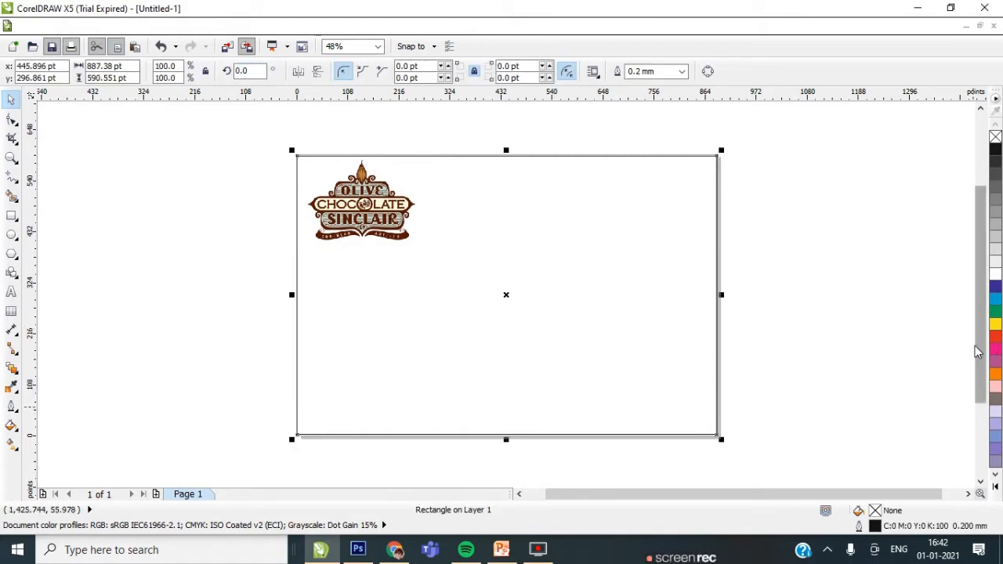
mouse_move(983, 353)
mouse_down()
mouse_move(979, 402)
mouse_move(974, 340)
mouse_move(974, 349)
mouse_up()
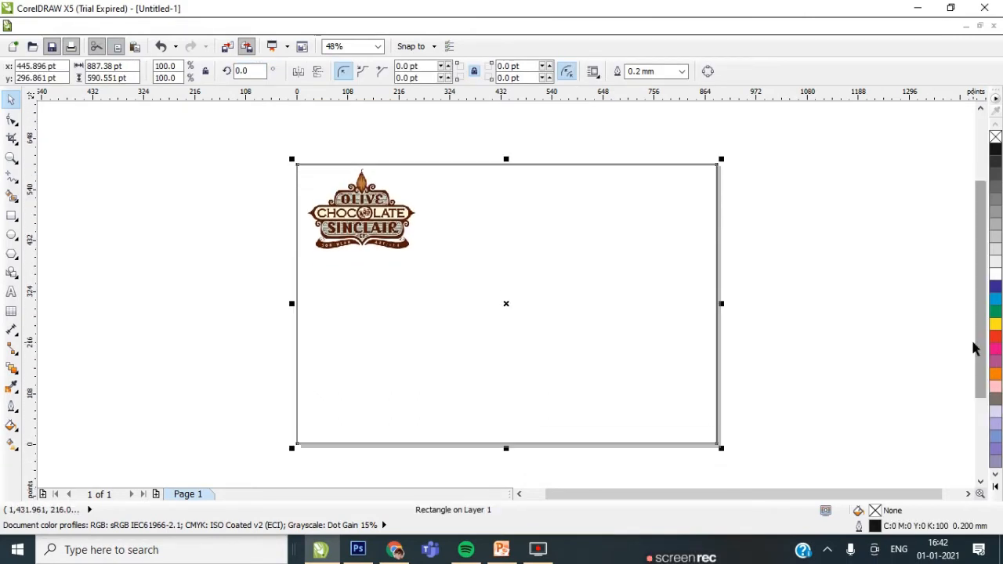
click(996, 474)
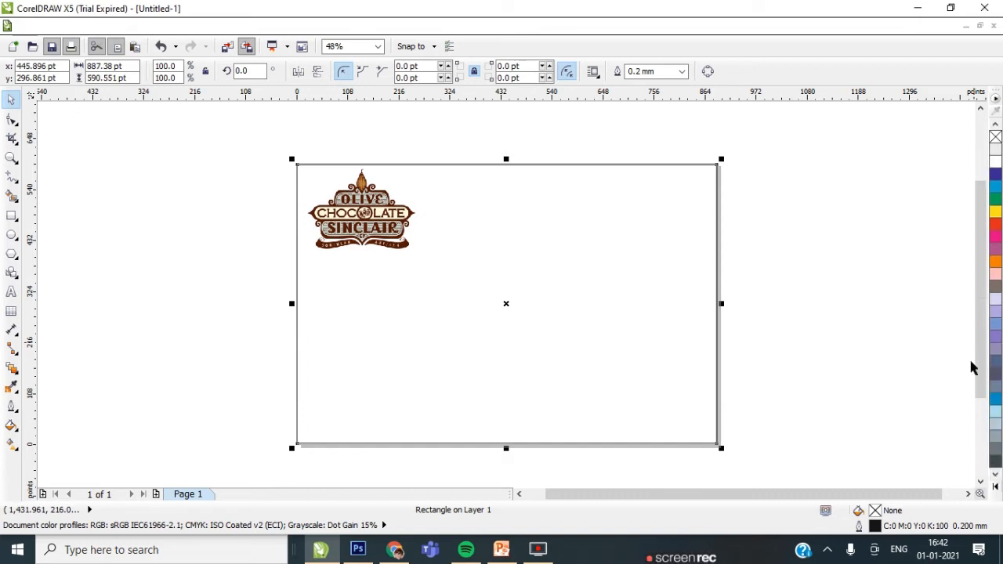
click(997, 127)
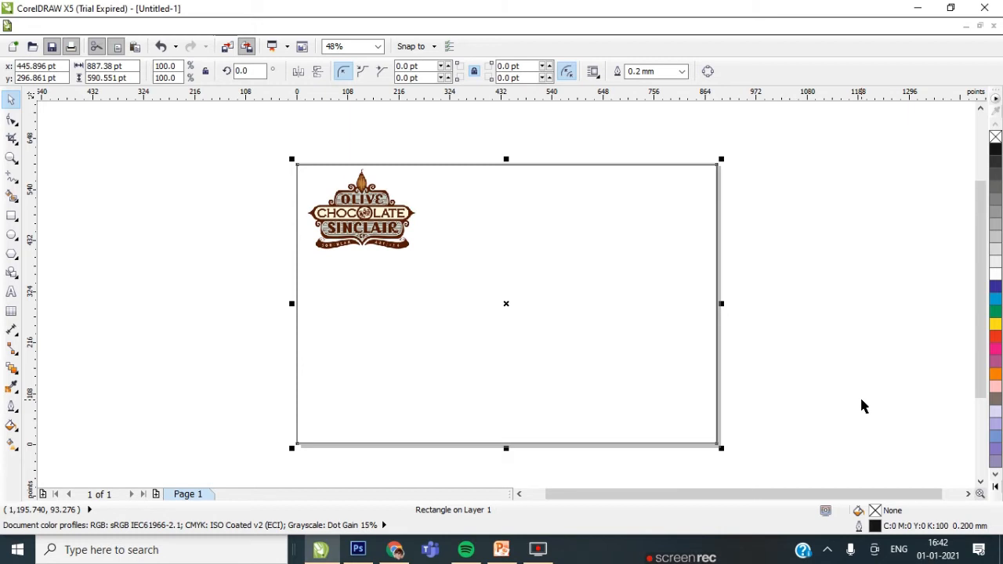
click(995, 275)
click(435, 318)
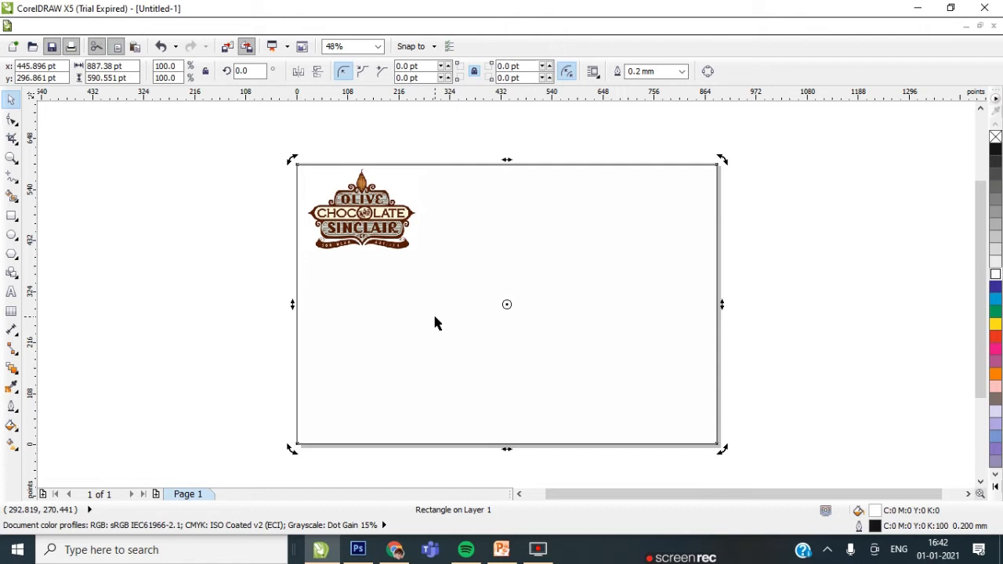
Add a second, unfilled rectangle of about 887 × 591 pt and shift it straight up so it extends beyond the page's top edge.
key(F6)
click(16, 100)
drag(530, 370, 545, 312)
click(453, 428)
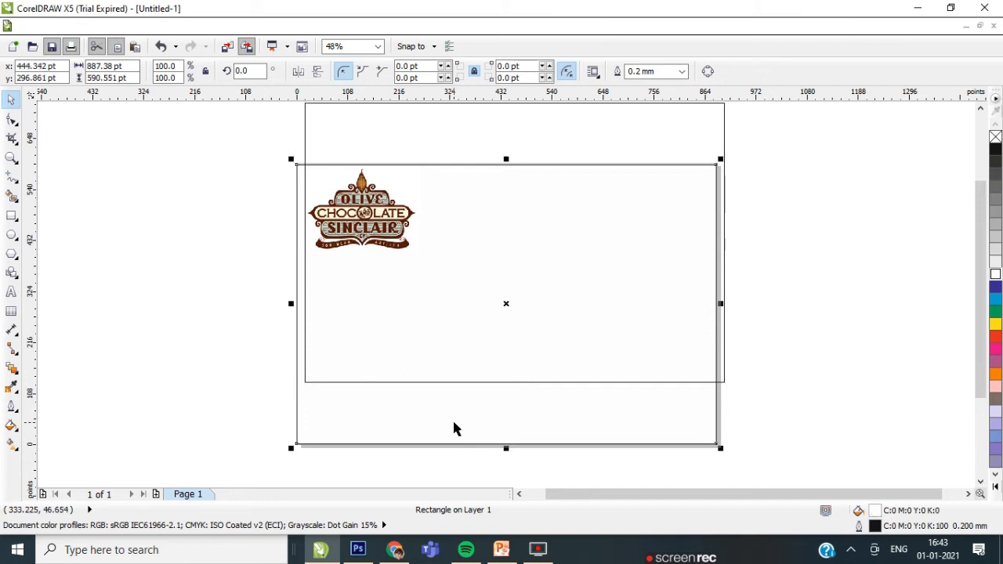
click(519, 354)
drag(407, 346, 279, 353)
drag(399, 345, 523, 321)
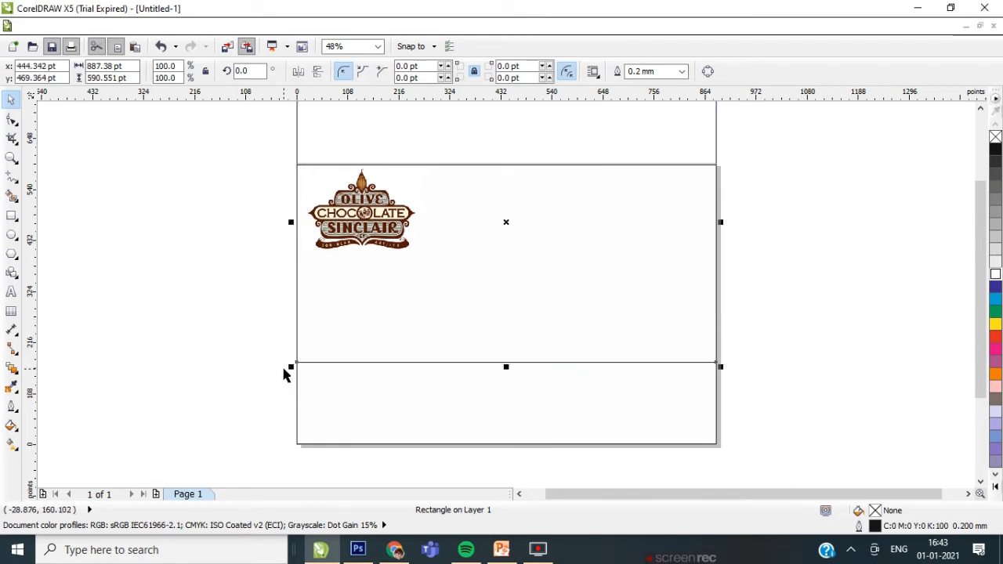
Reduce the unfilled rectangle to a strip about 45 pt high and seat it directly on the page's top edge.
mouse_move(290, 367)
mouse_down()
mouse_move(416, 307)
mouse_move(432, 309)
mouse_move(303, 367)
mouse_up()
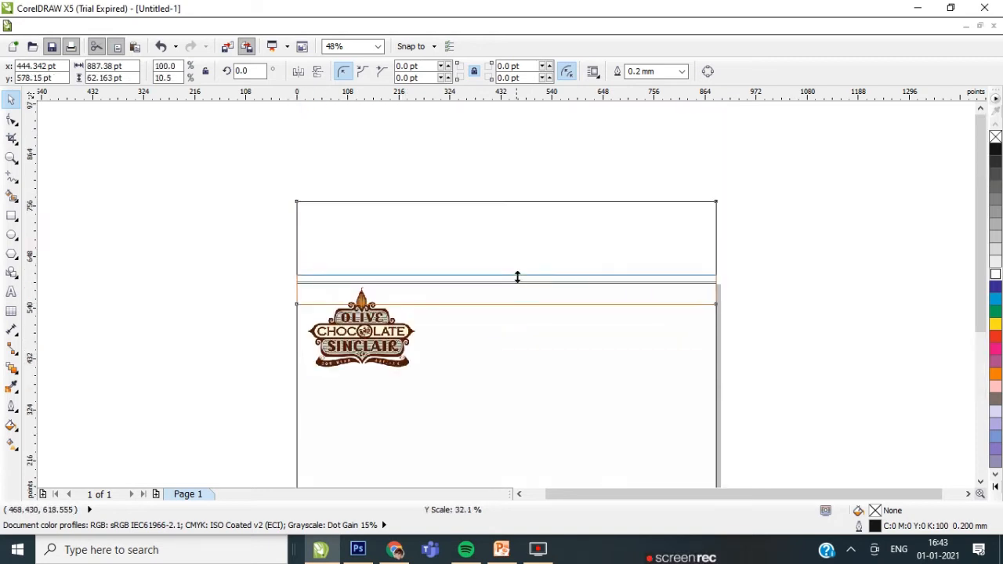
mouse_move(517, 278)
mouse_down()
mouse_move(522, 290)
mouse_move(522, 277)
mouse_up()
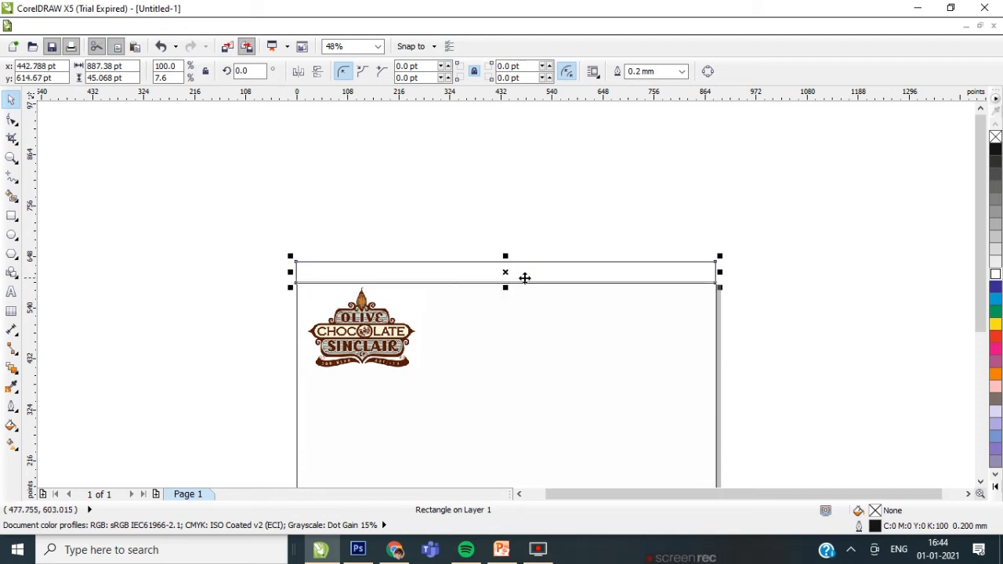
drag(981, 291, 978, 346)
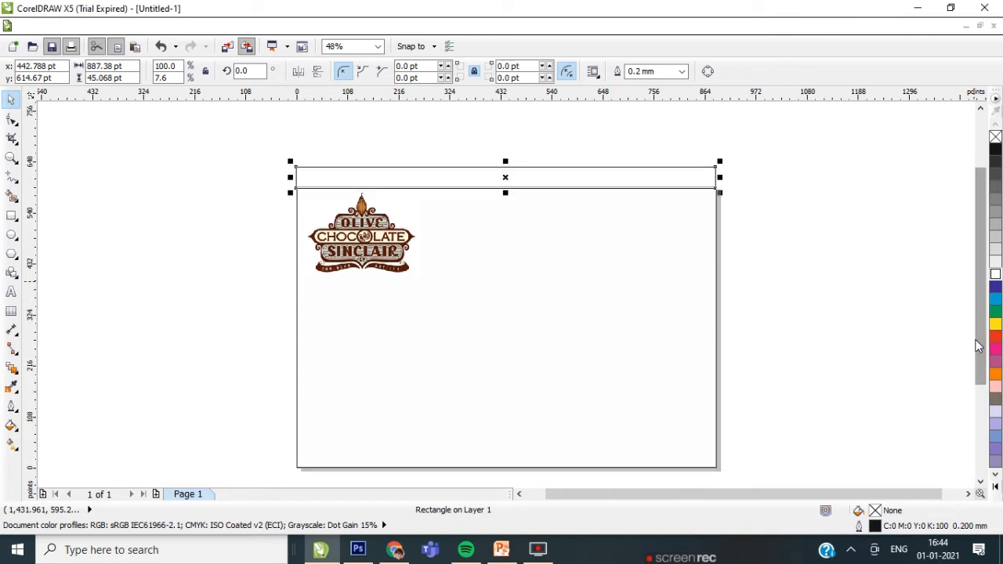
click(866, 331)
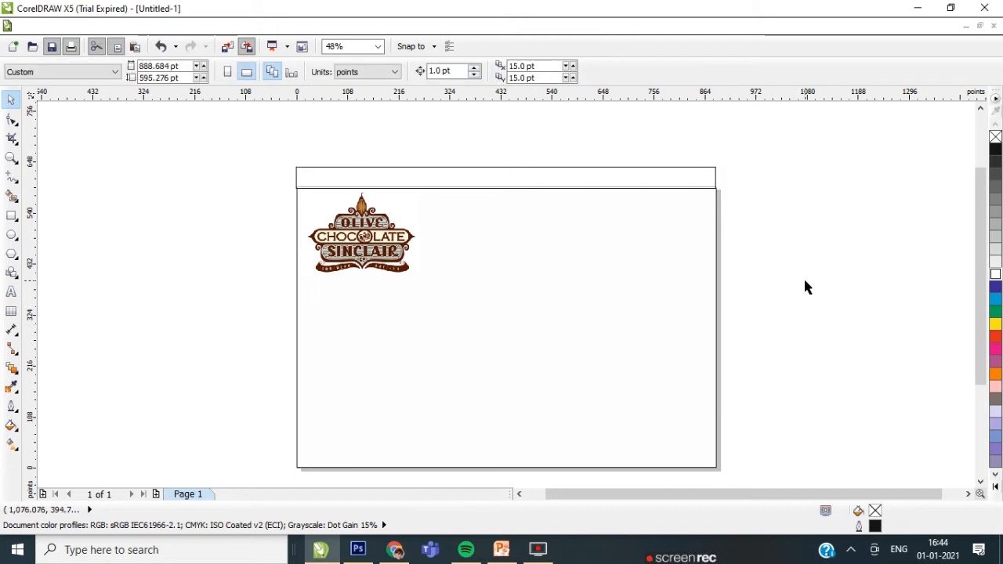
Try rounding all four corners of the strip to about 22.5 pt with the Shape tool, and undo the rounding.
click(12, 122)
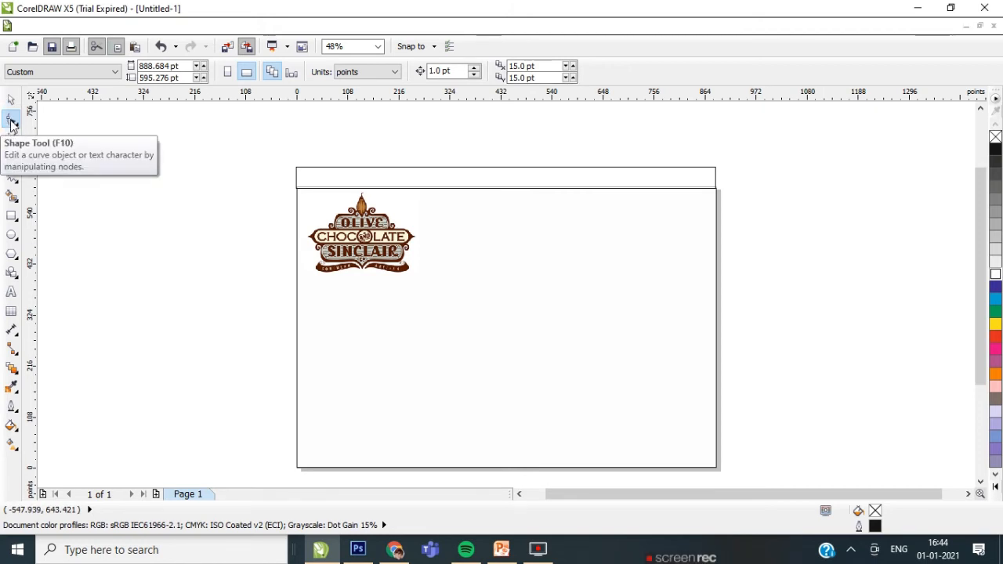
click(332, 179)
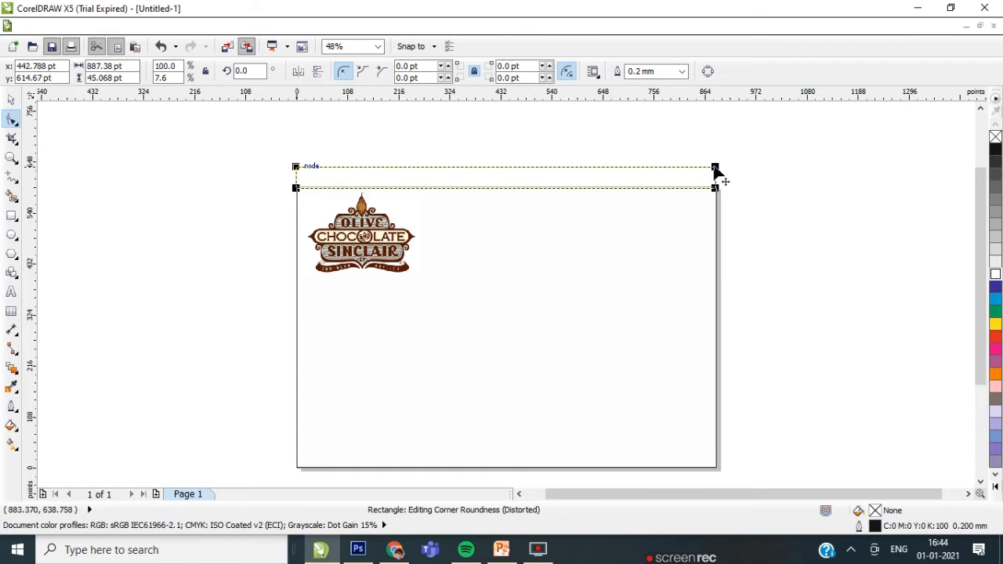
drag(715, 168, 715, 185)
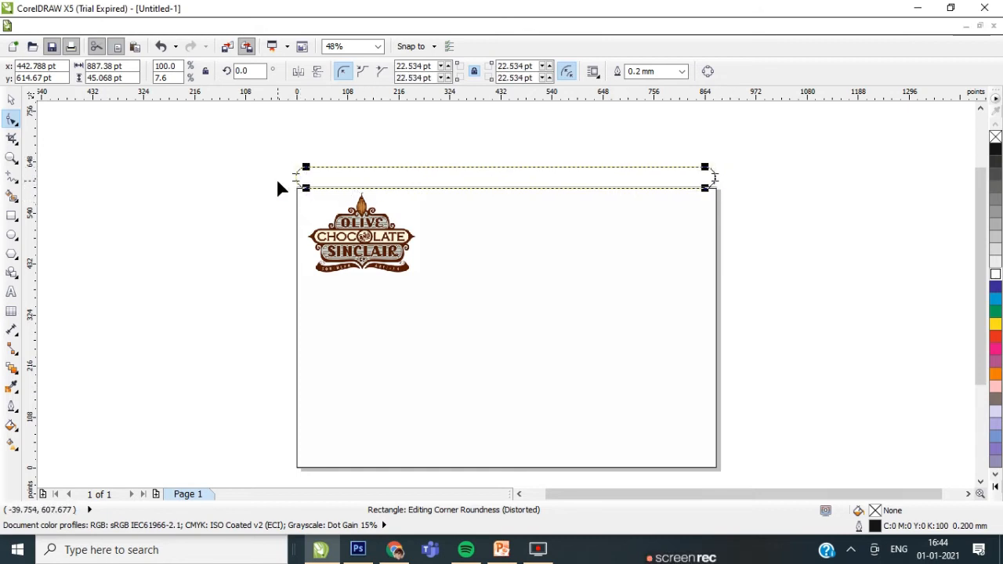
key(ctrl+z)
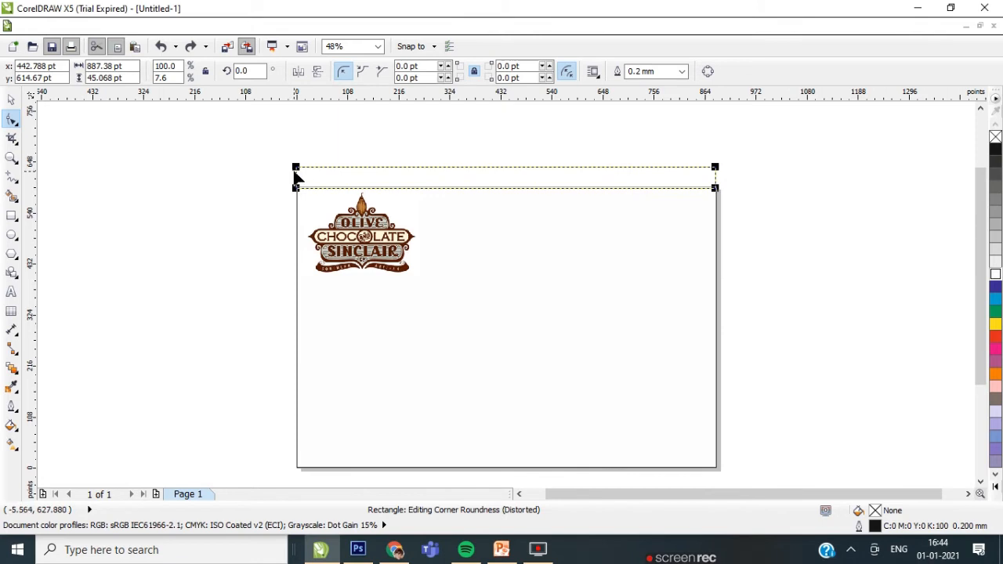
Round only the two upper corners of the strip to a radius of about 22.5 pt.
click(297, 168)
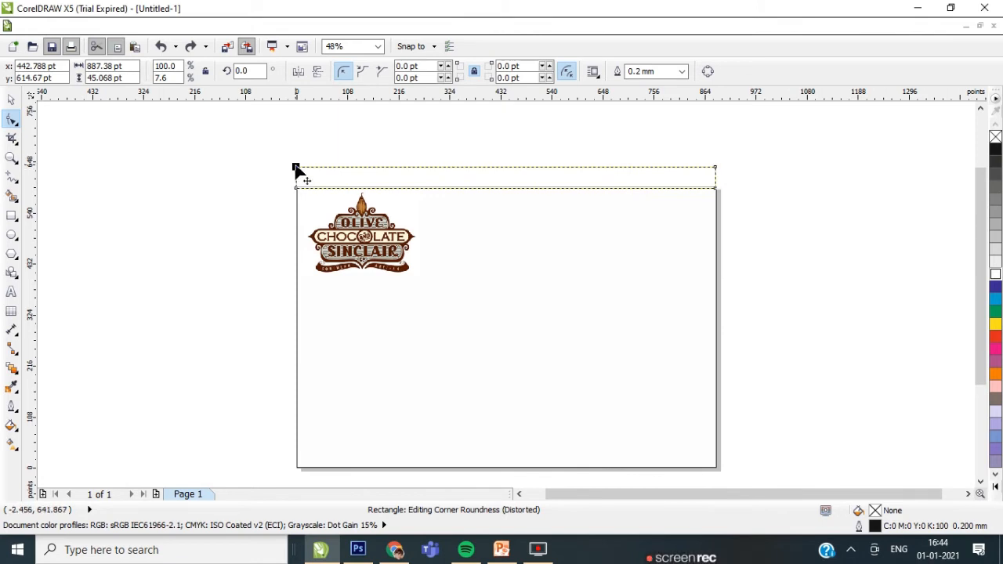
click(714, 169)
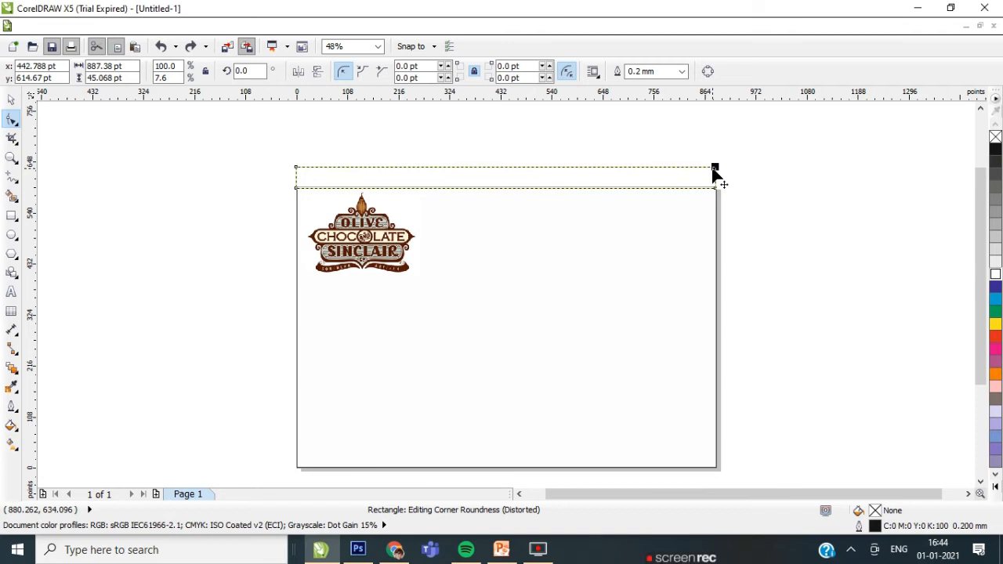
click(296, 168)
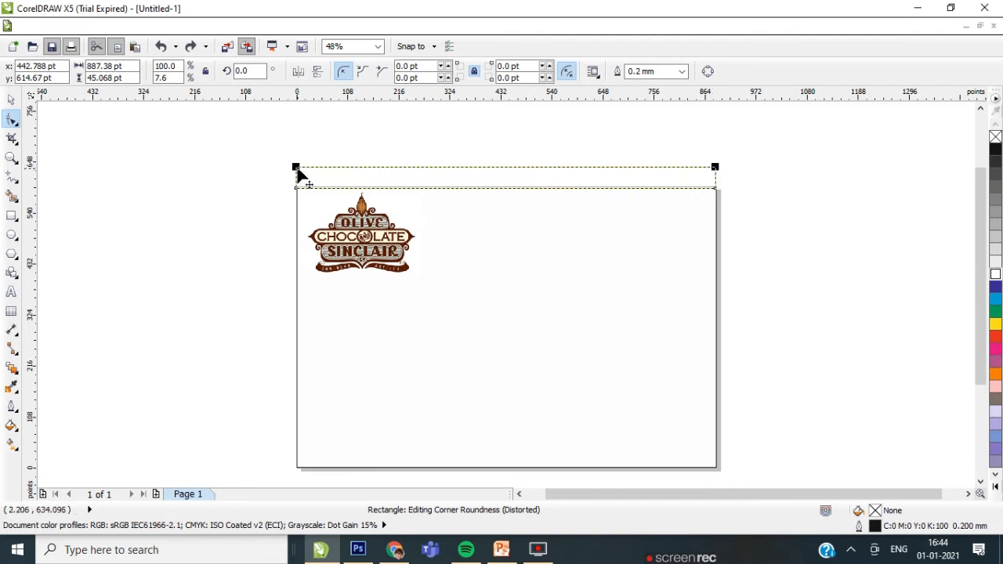
drag(299, 168, 319, 171)
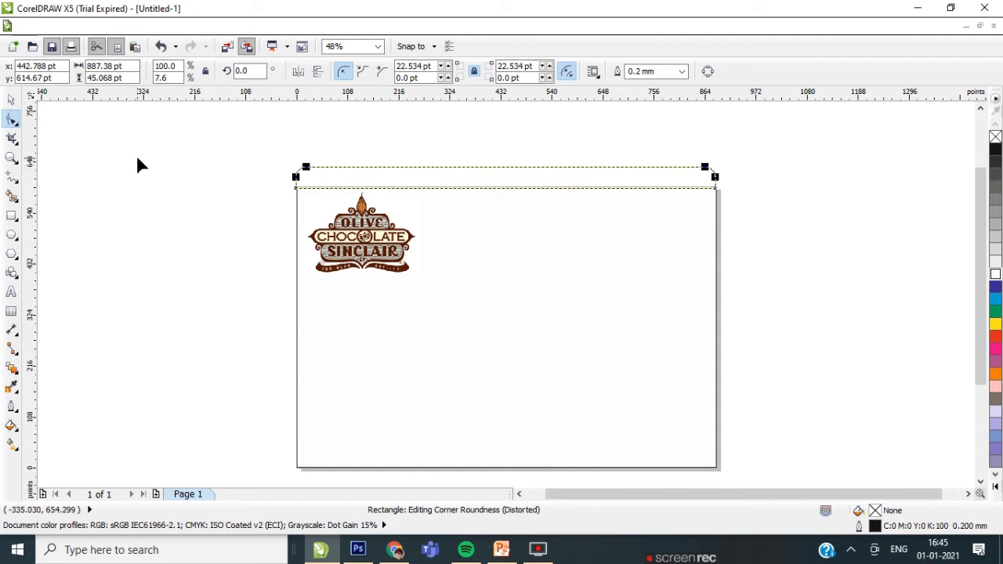
Try several swatches as the top strip's fill and settle on the tan C0 M40 Y60 K20.
click(11, 99)
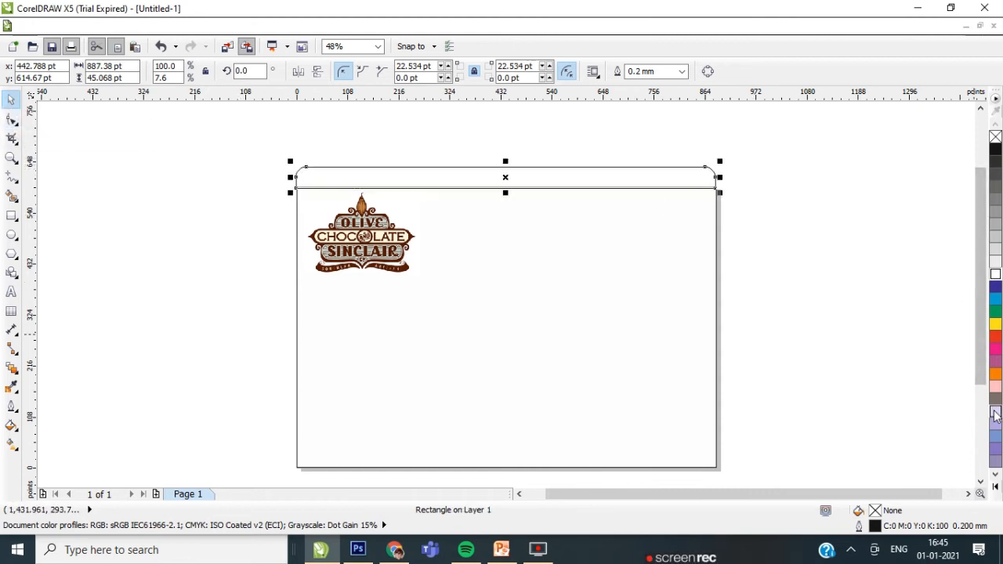
drag(980, 321, 981, 379)
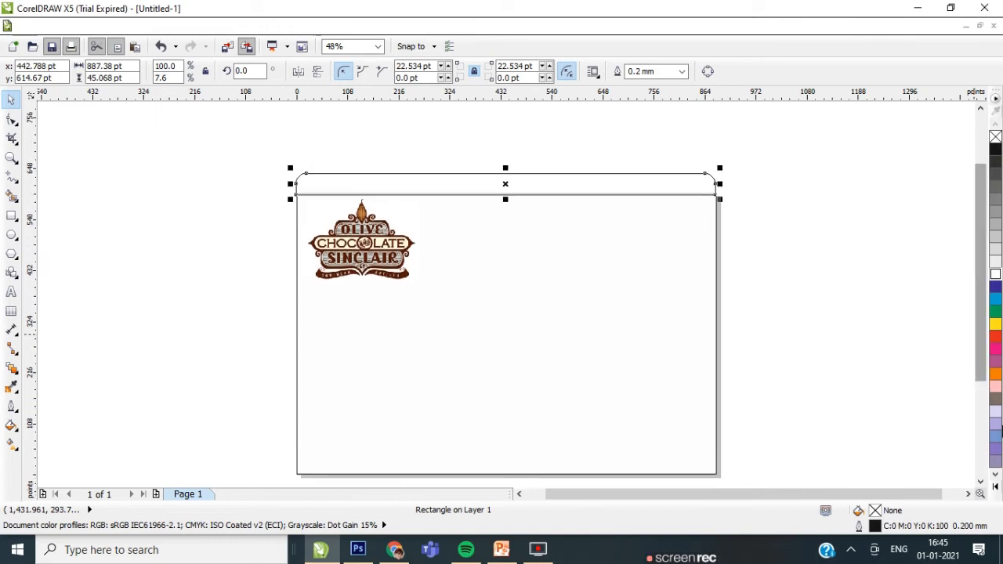
drag(996, 480, 996, 480)
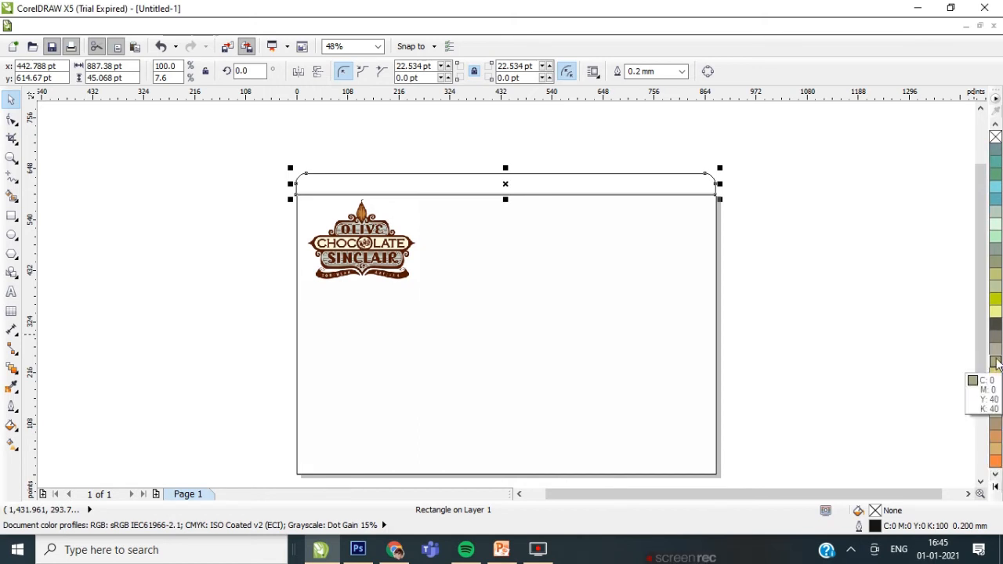
click(995, 362)
click(996, 339)
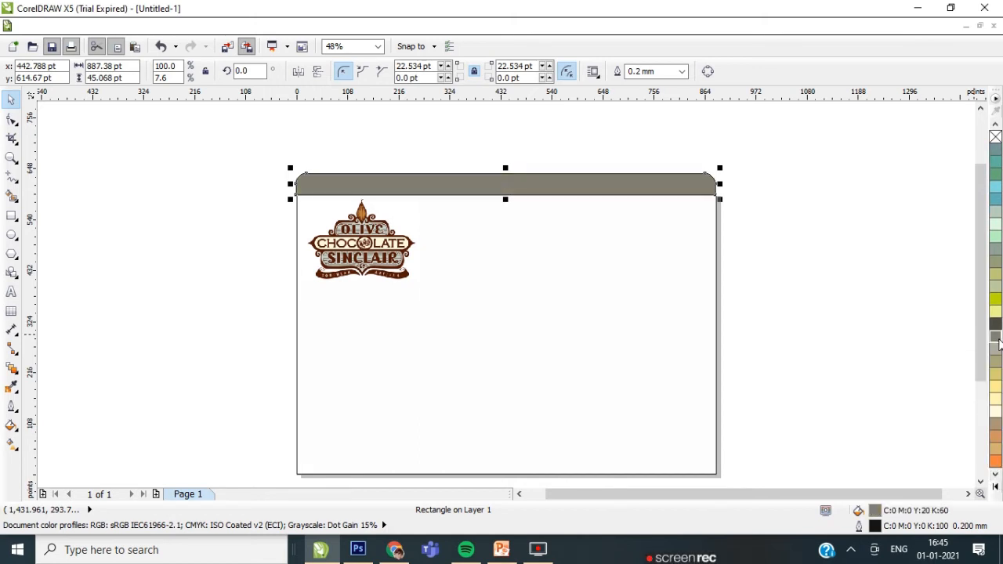
click(996, 325)
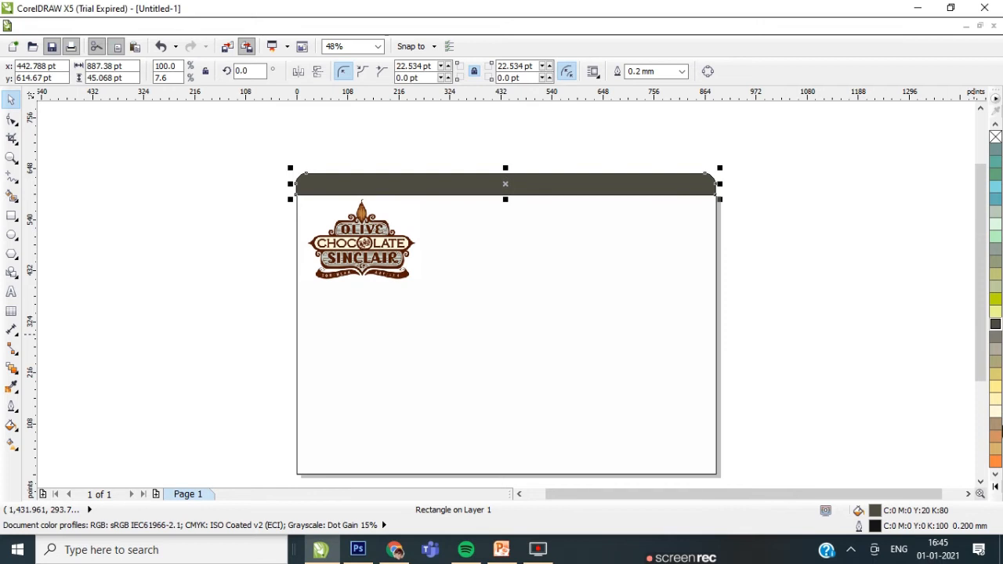
click(997, 444)
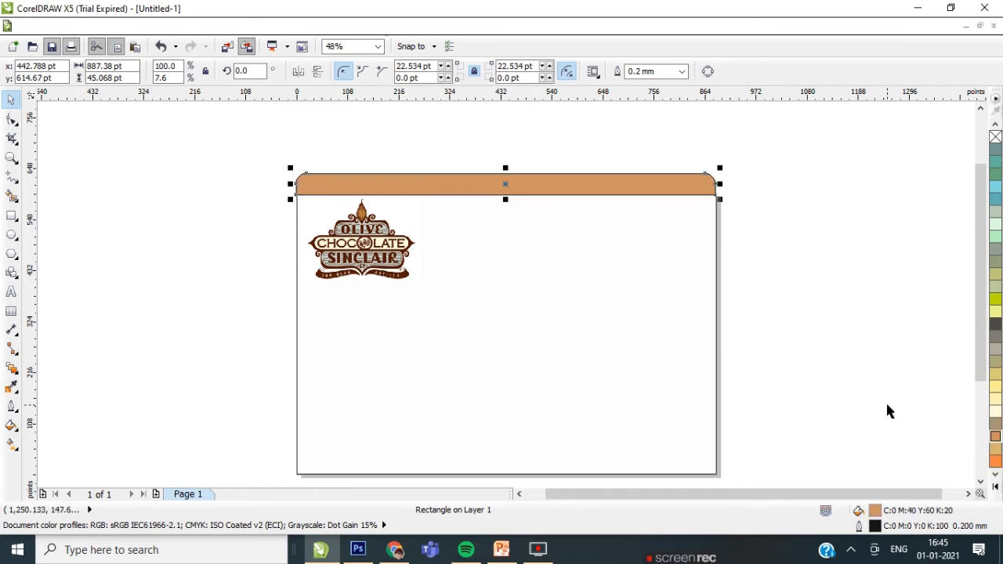
Draw a second strip of about 889 × 45 pt and place it along the page's bottom edge.
click(11, 216)
drag(296, 194, 716, 173)
click(11, 99)
drag(399, 189, 401, 421)
Try rounding the lower corners of the bottom strip one at a time with the Shape tool, and undo the changes.
click(11, 118)
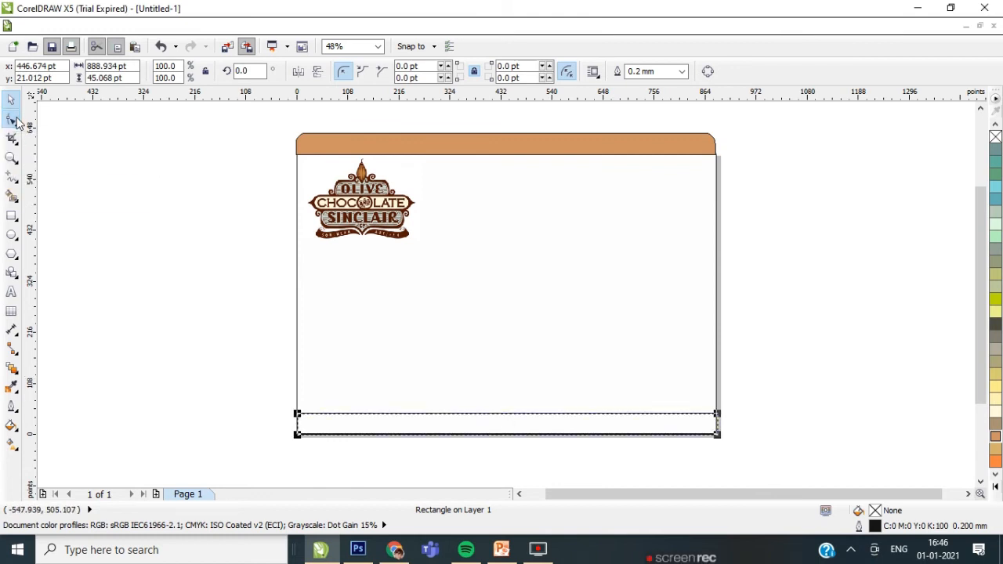
click(717, 434)
drag(298, 435, 309, 435)
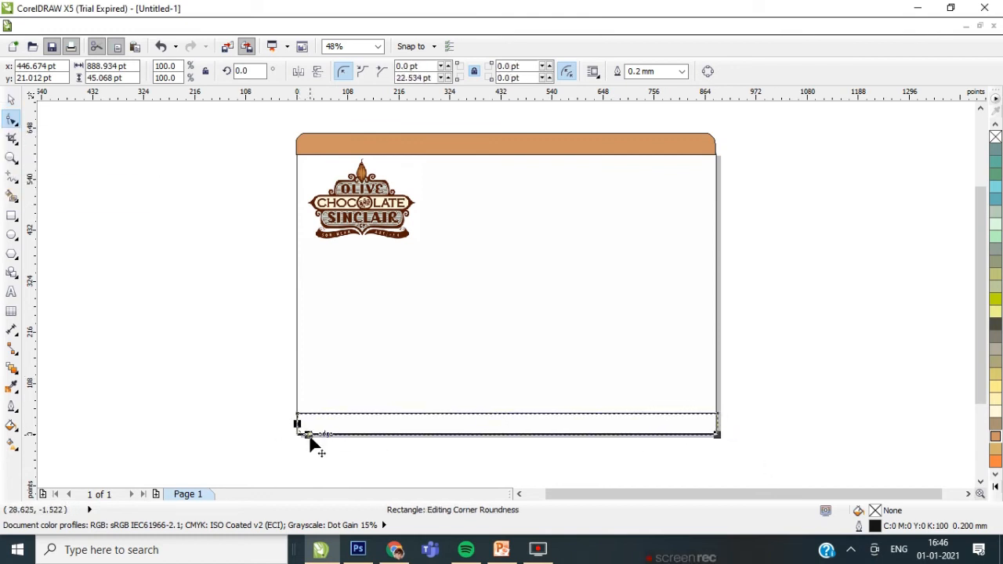
key(ctrl+z)
drag(717, 435, 555, 427)
key(ctrl+z)
click(717, 433)
key(ctrl+z)
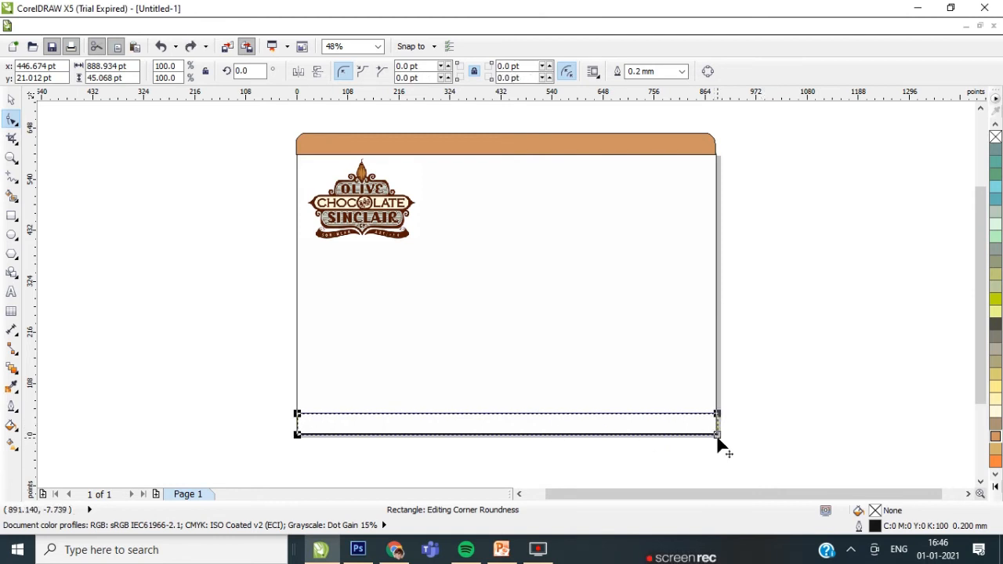
Round only the two lower corners of the bottom strip to about 22.5 pt and fill it with tan C0 M40 Y60 K20.
click(717, 414)
click(718, 435)
shift+click(298, 435)
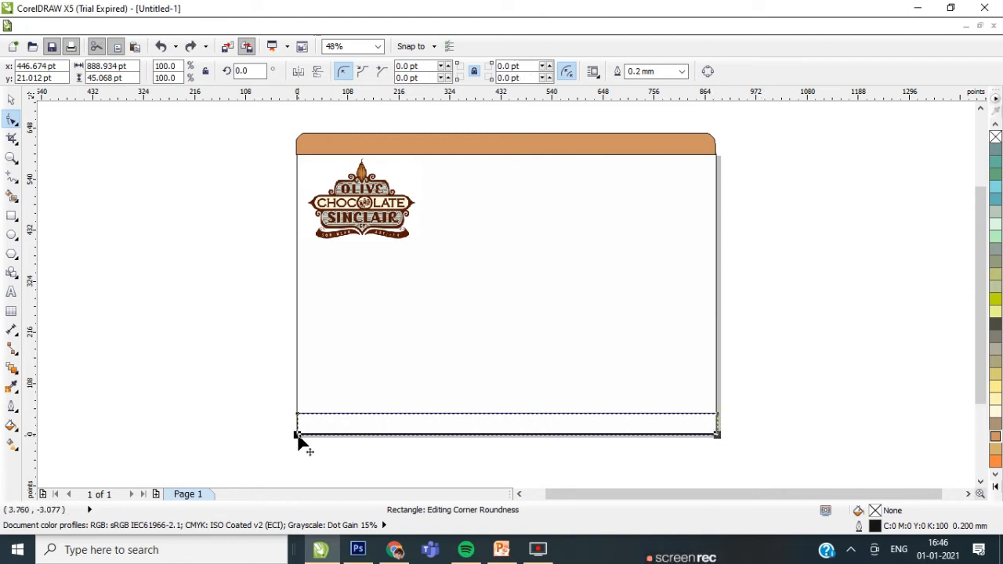
drag(297, 435, 315, 436)
click(995, 436)
click(11, 100)
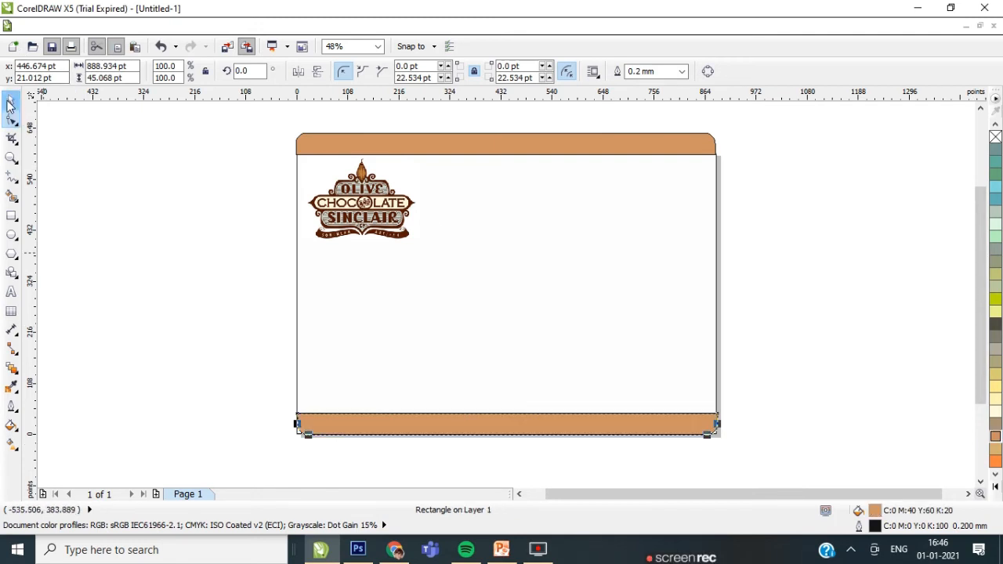
click(190, 357)
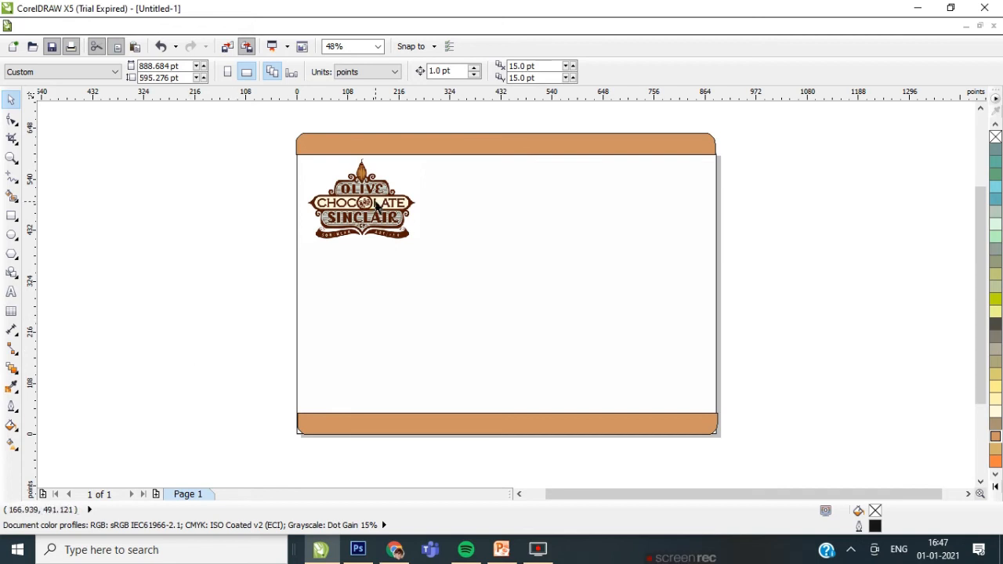
Shrink the logo to about 229 × 155 pt and tuck it into the page's upper-left corner below the top strip.
click(373, 201)
drag(298, 154, 307, 160)
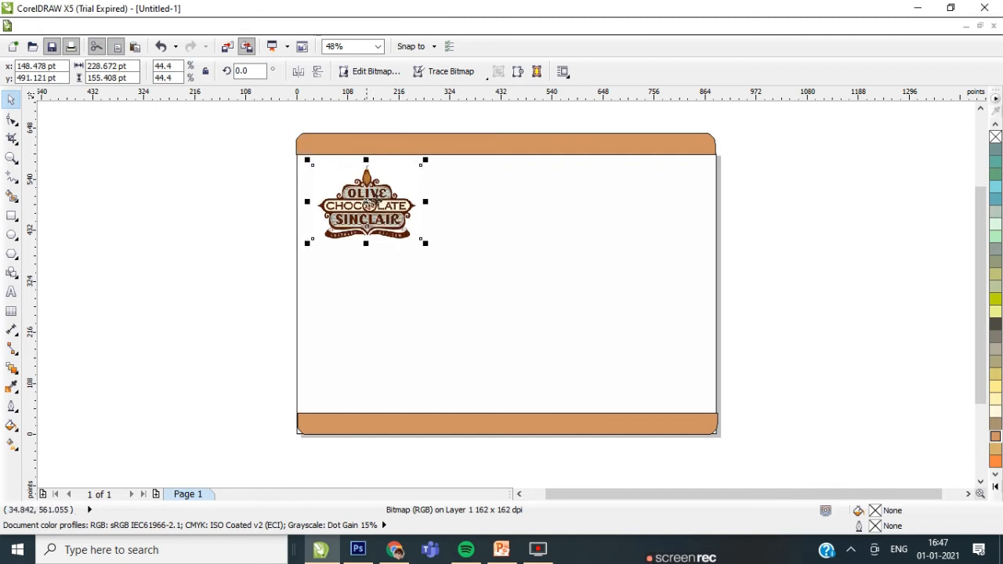
drag(390, 205, 377, 198)
click(199, 200)
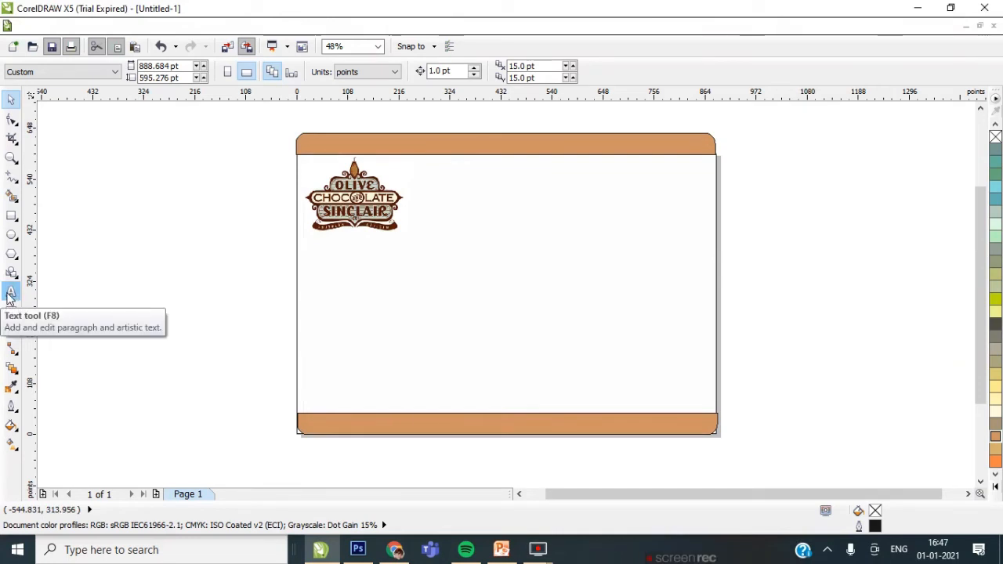
Add a paragraph text frame of about 619 × 95 pt beside the logo, reading "Olive Chocolate Factory" in 48 pt Arial.
click(10, 293)
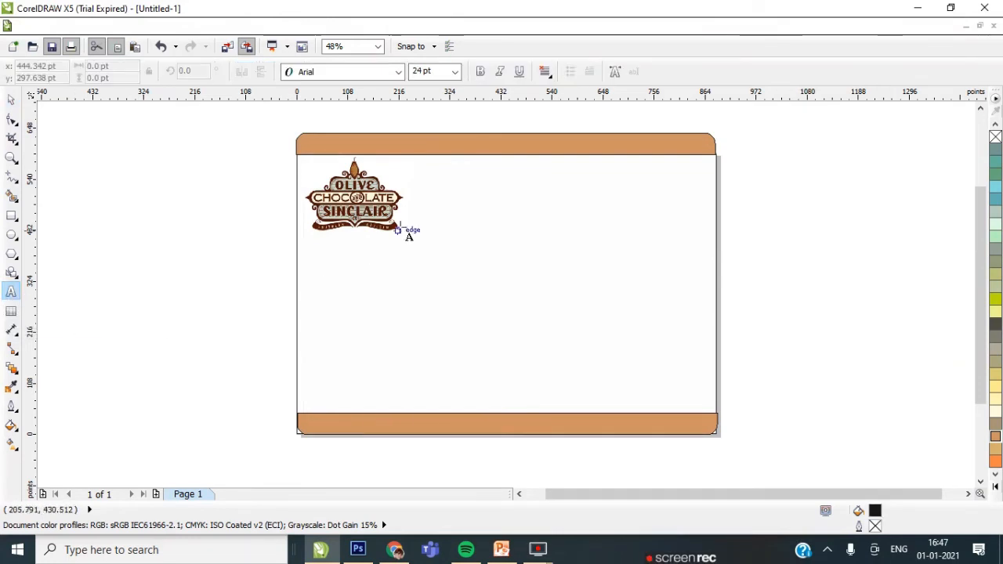
drag(415, 172, 708, 217)
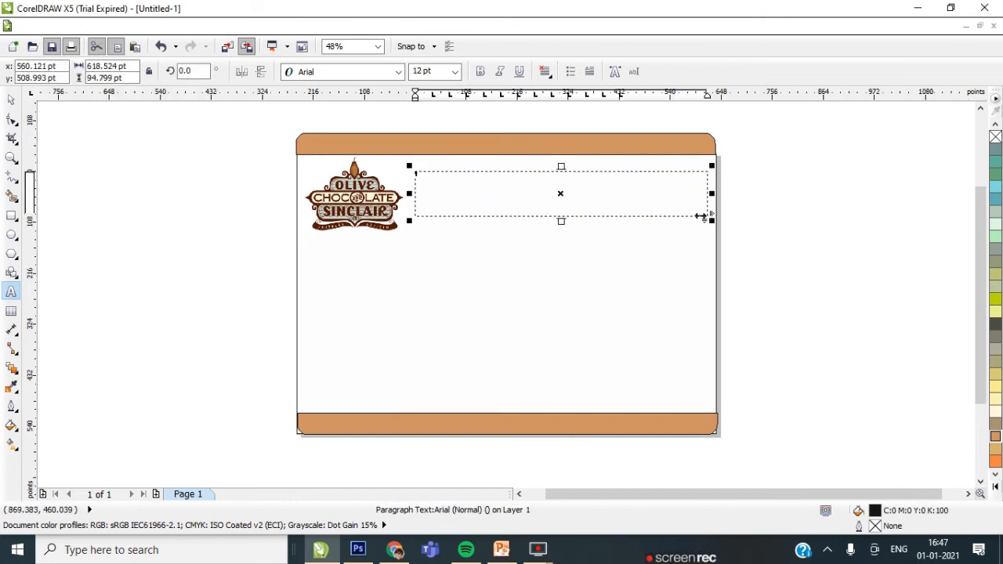
click(456, 73)
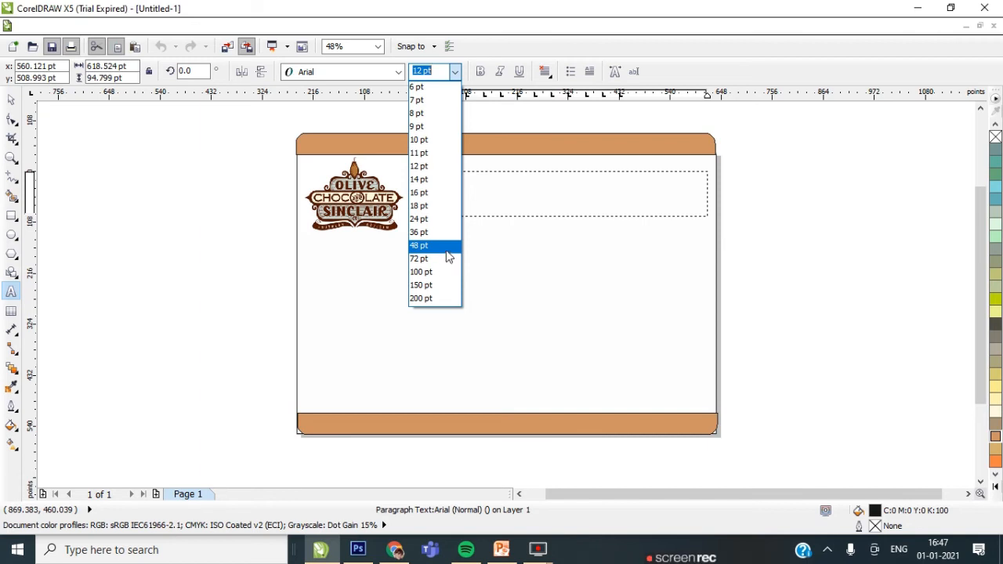
click(446, 249)
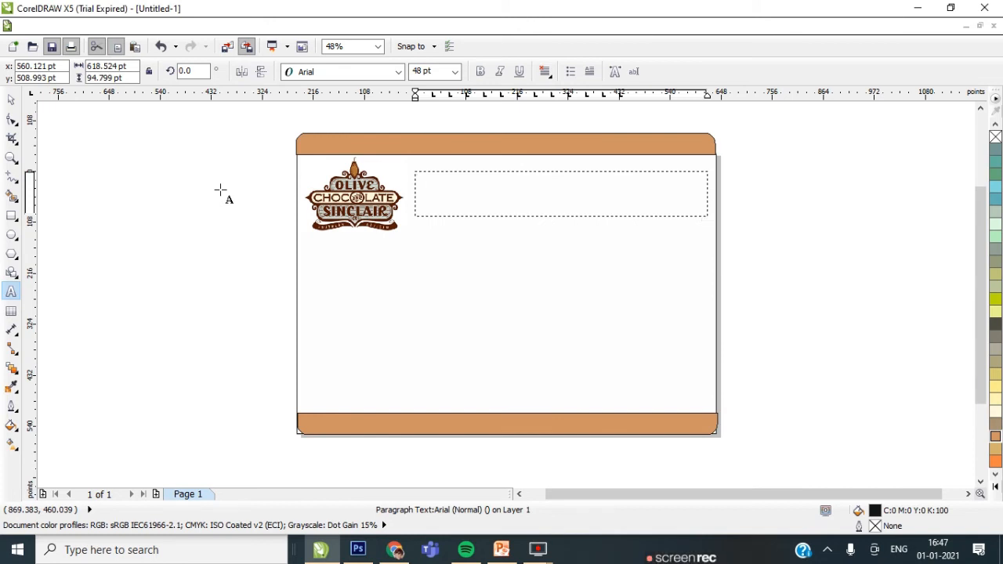
text(Ol)
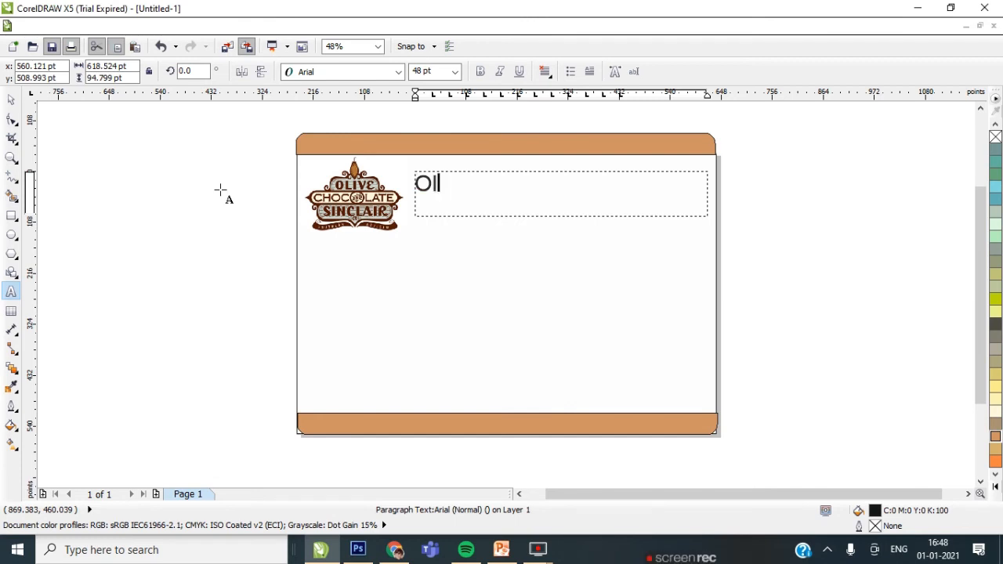
text(ive)
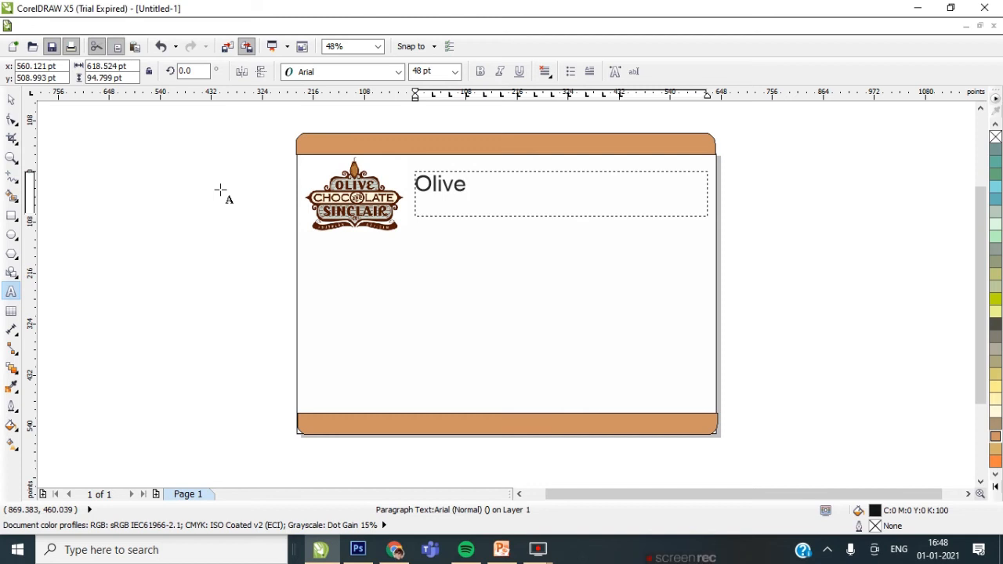
text( choc)
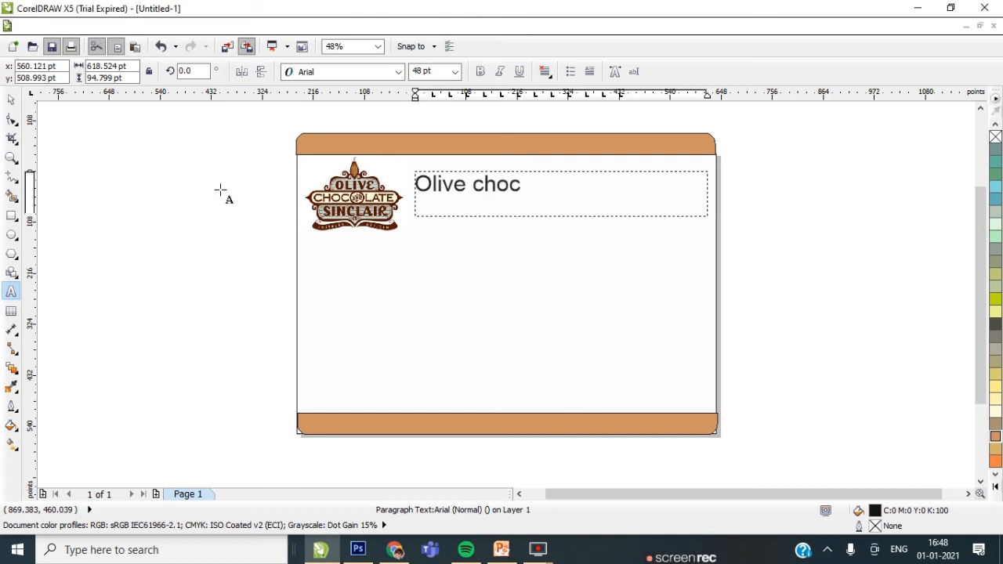
text(olate)
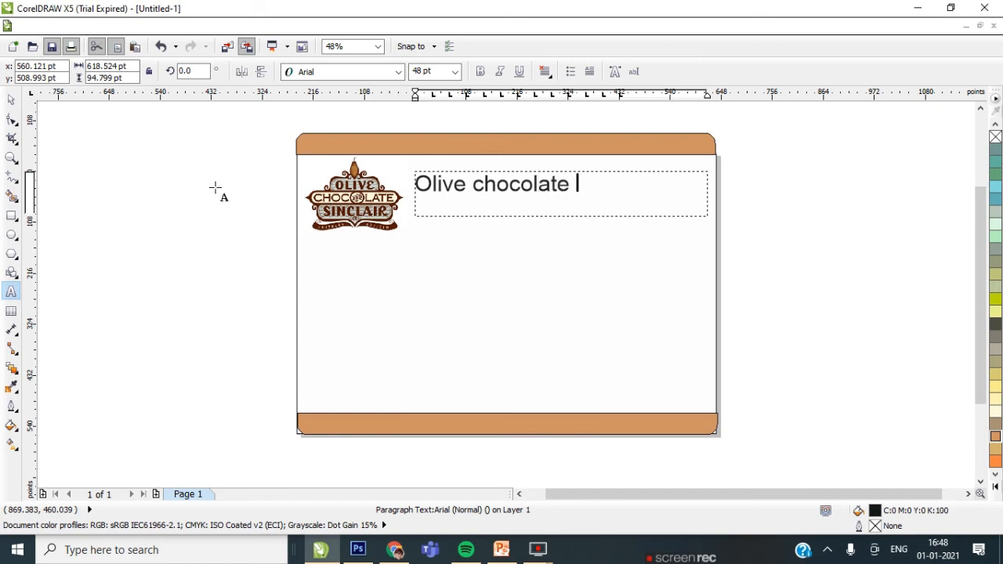
key(Escape)
text(f)
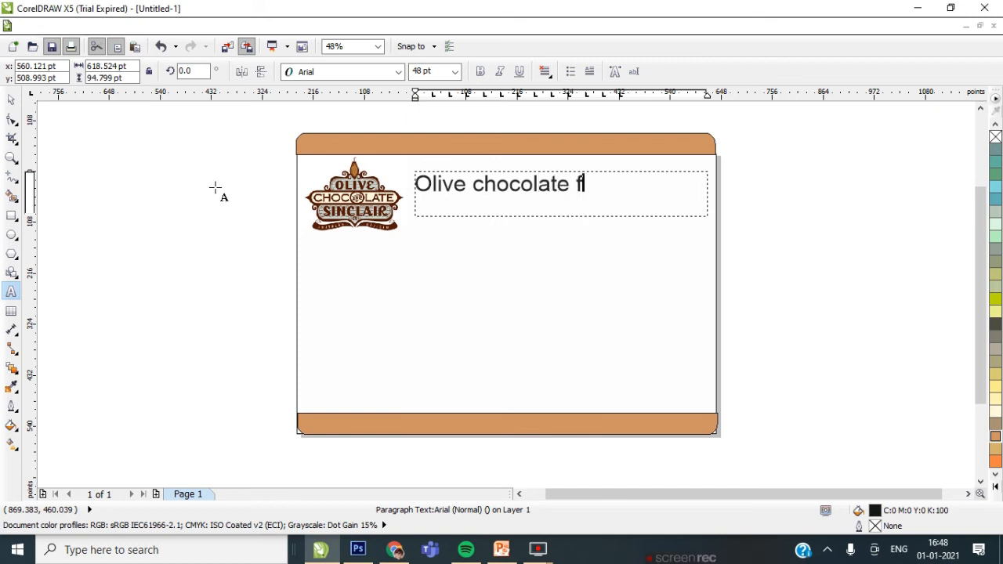
text(actory)
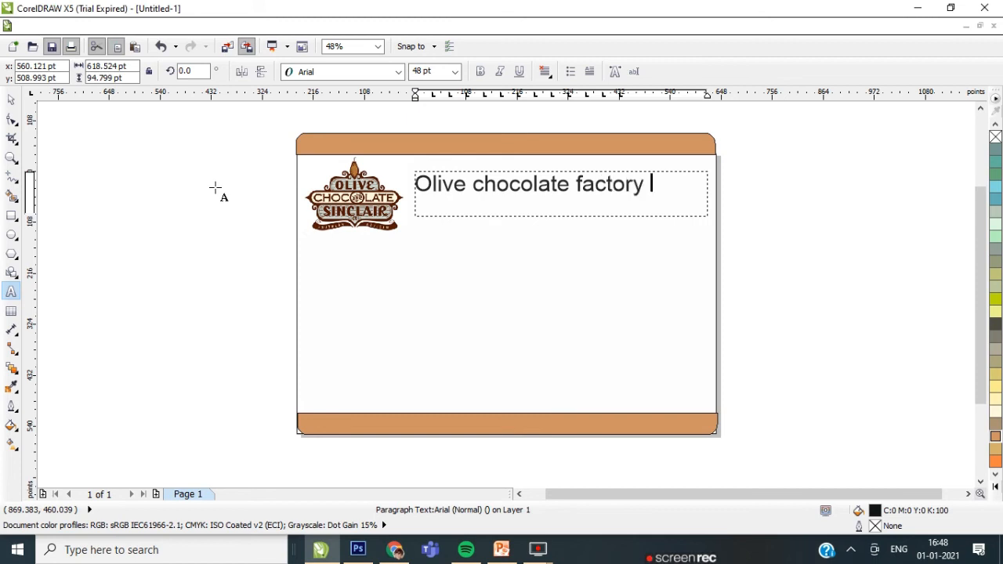
key(Escape)
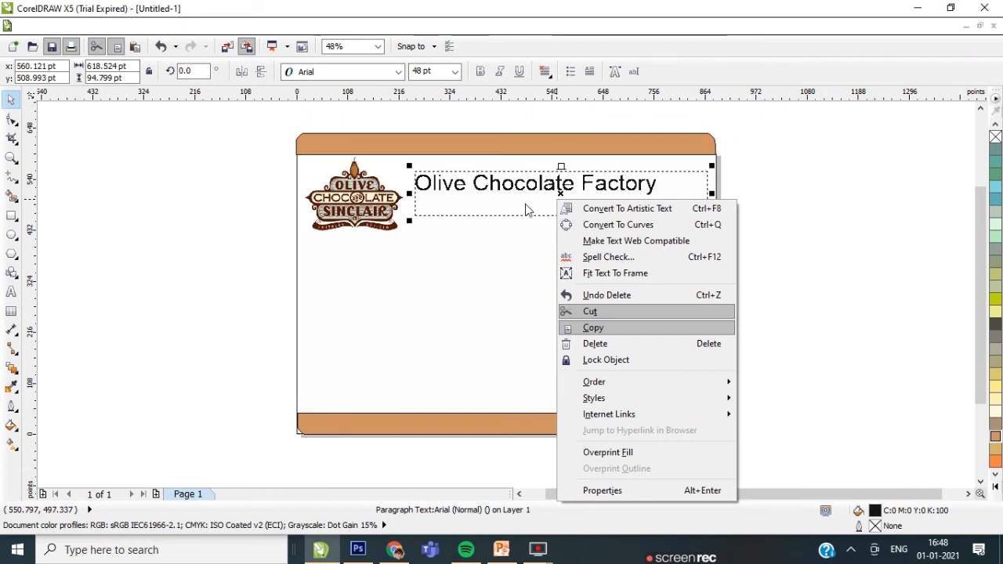
Convert the title to artistic text and enlarge it to about 55 pt, set slightly lower beside the logo.
click(666, 210)
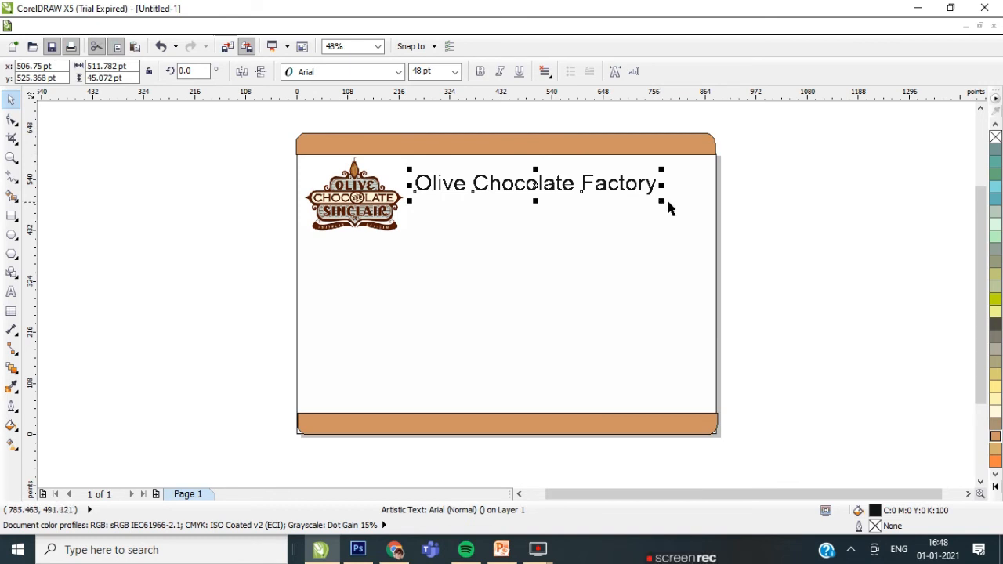
drag(662, 204, 700, 228)
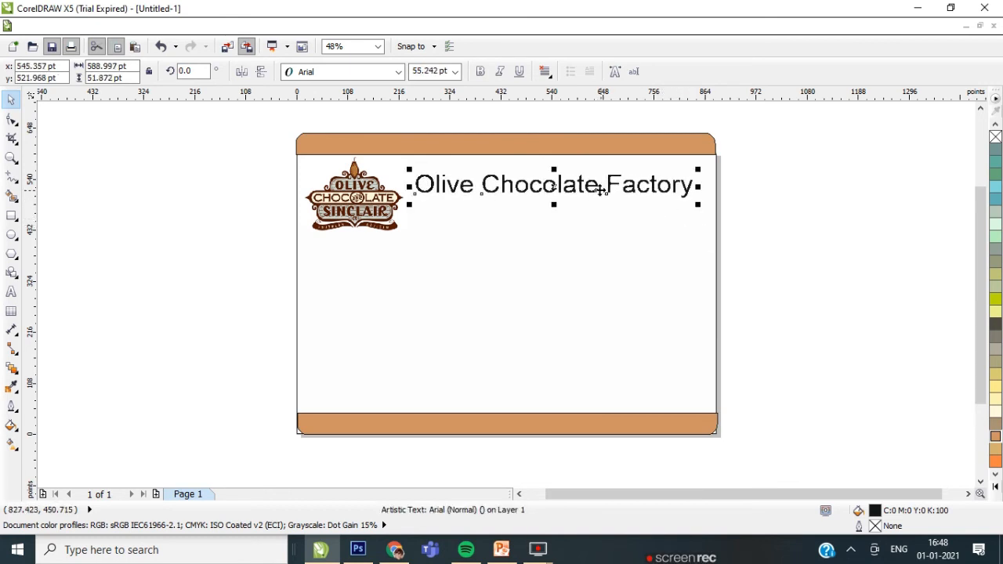
drag(594, 188, 594, 197)
click(786, 203)
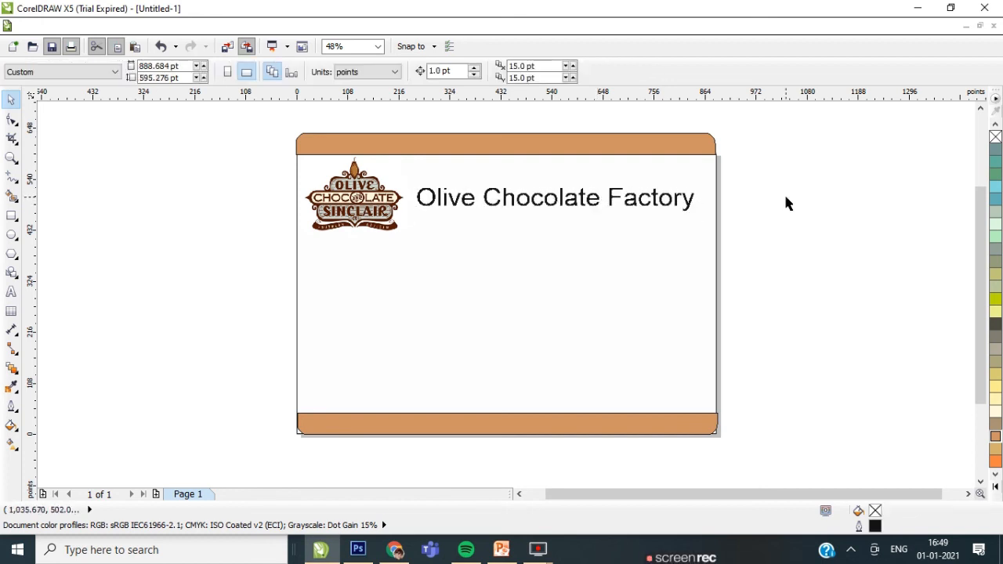
Draw two thin parallel bars under the title, spanning its width and filled with tan C0 M40 Y60 K20.
click(11, 216)
drag(409, 213, 710, 216)
click(995, 437)
drag(408, 220, 708, 222)
click(11, 99)
click(854, 285)
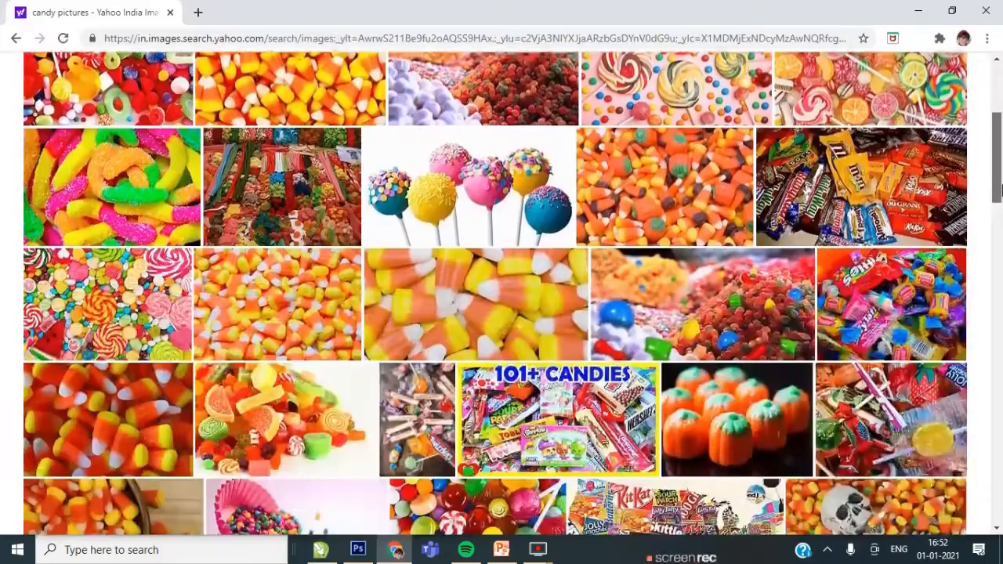
Browse the candy picture results in the browser and copy the image of five sprinkled cake pops on sticks.
scroll(1002, 296, down, 10)
drag(1001, 295, 1001, 141)
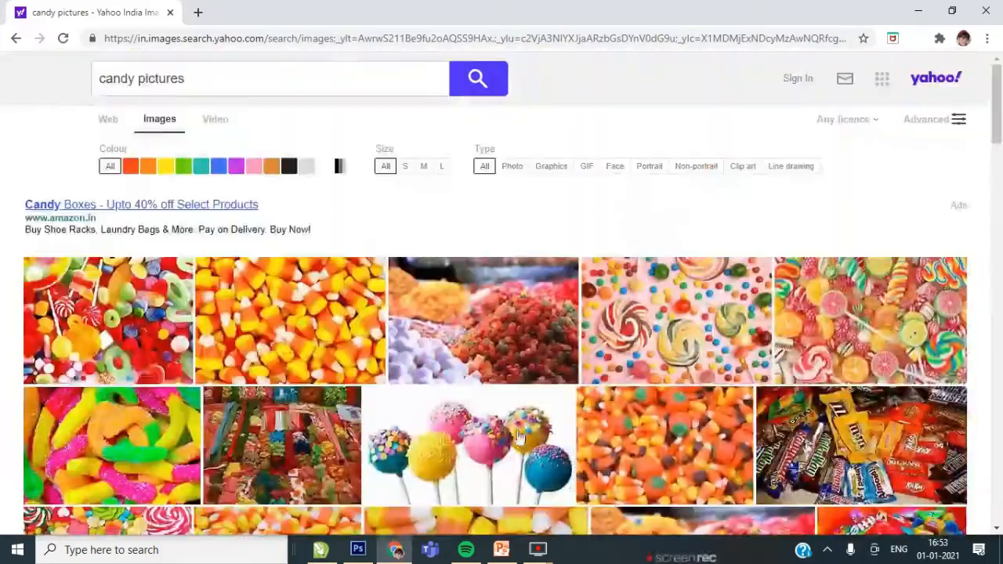
click(471, 445)
right_click(407, 320)
click(429, 366)
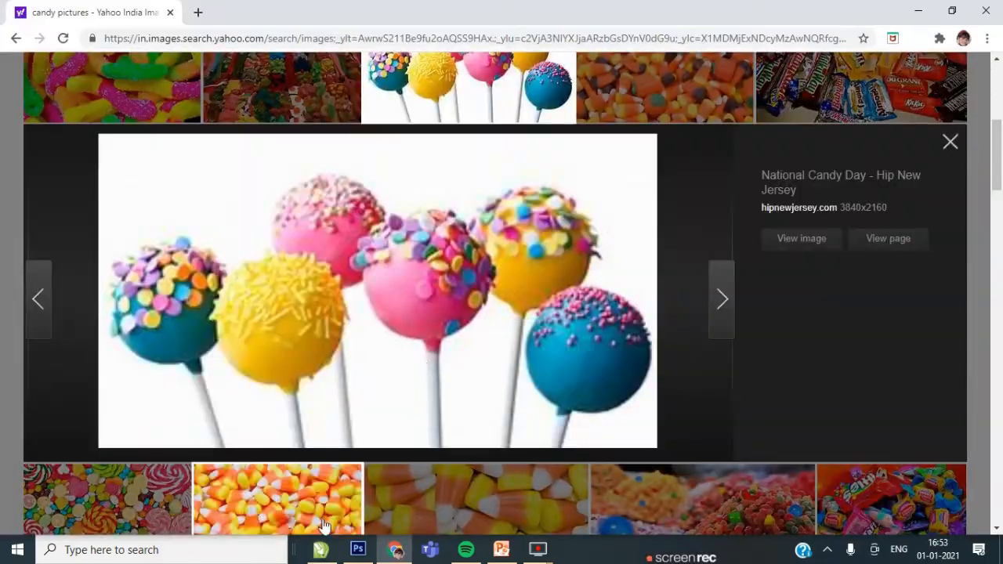
Switch to CorelDRAW, paste the cake pops picture and fit it into the card's lower-left area above the bottom strip.
click(320, 549)
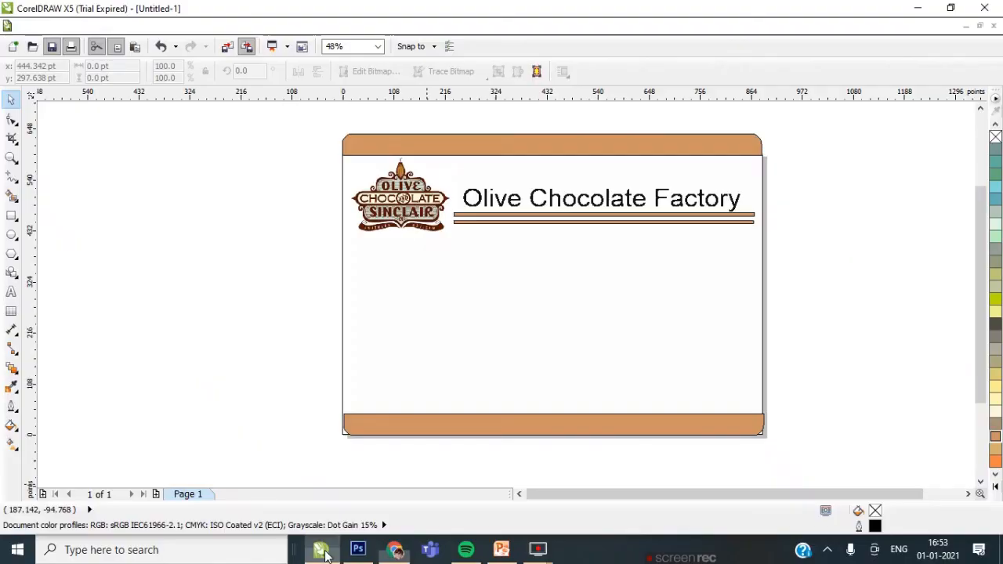
right_click(208, 392)
click(238, 317)
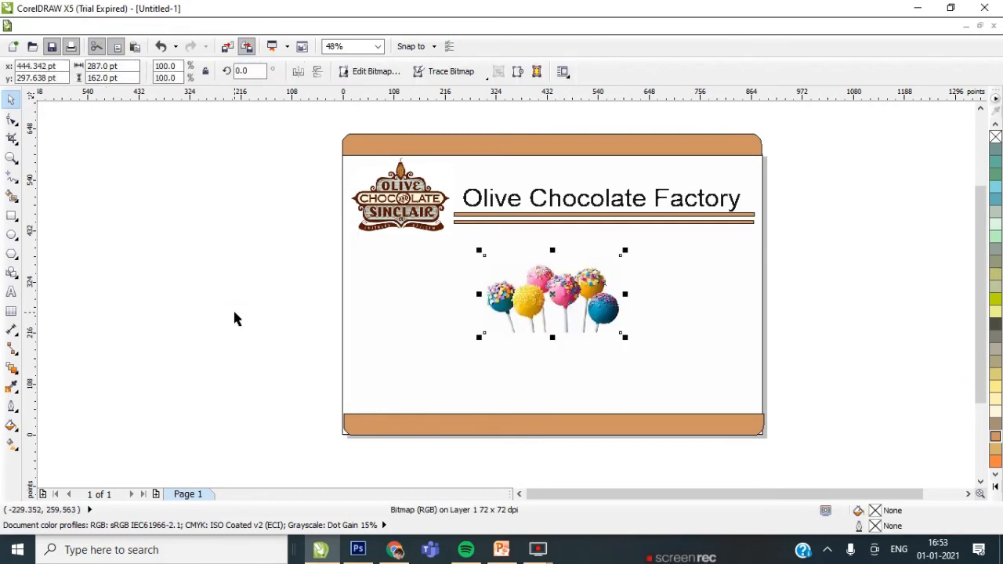
drag(552, 295, 410, 349)
click(428, 359)
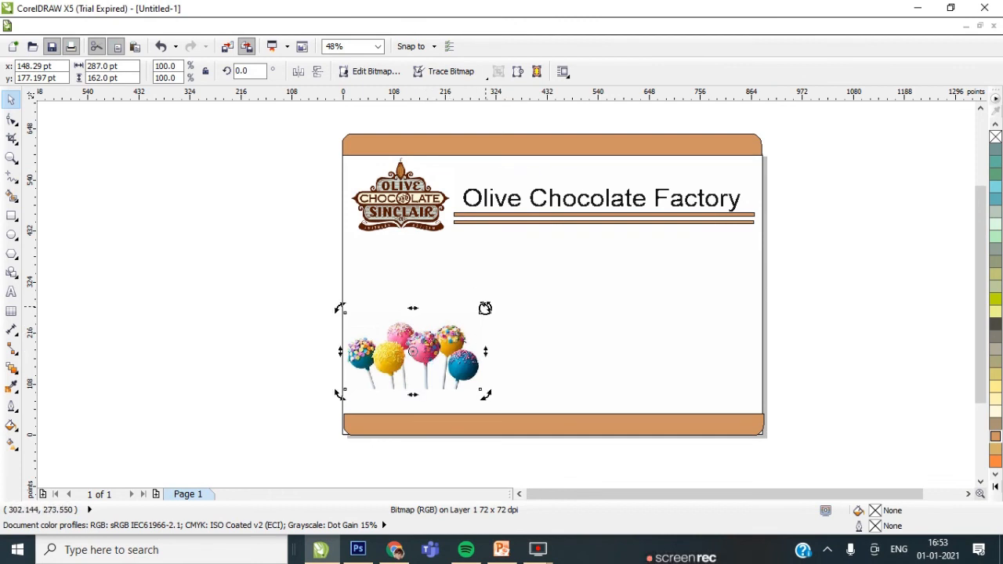
drag(485, 308, 413, 351)
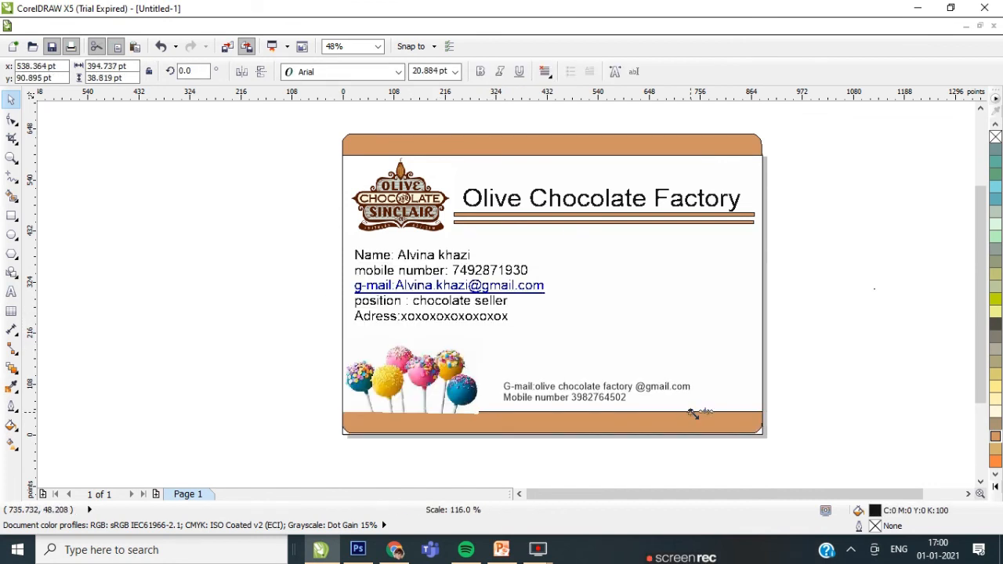
Enlarge the two-line company contact text above the bottom strip to about 22 pt.
drag(694, 412, 703, 420)
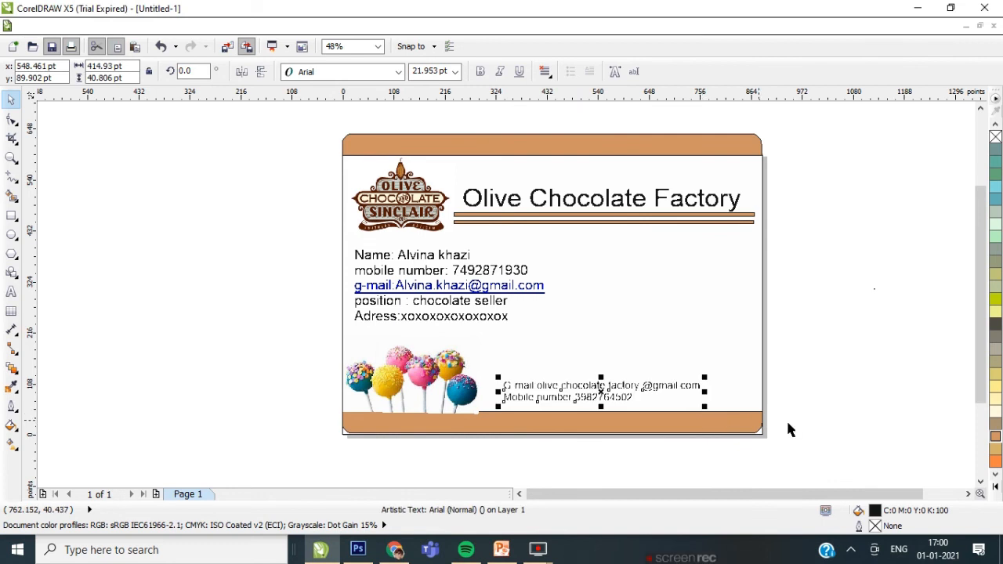
Bring in the bubble gum box picture from the browser and place it beside the personal details, below the title bars.
click(394, 549)
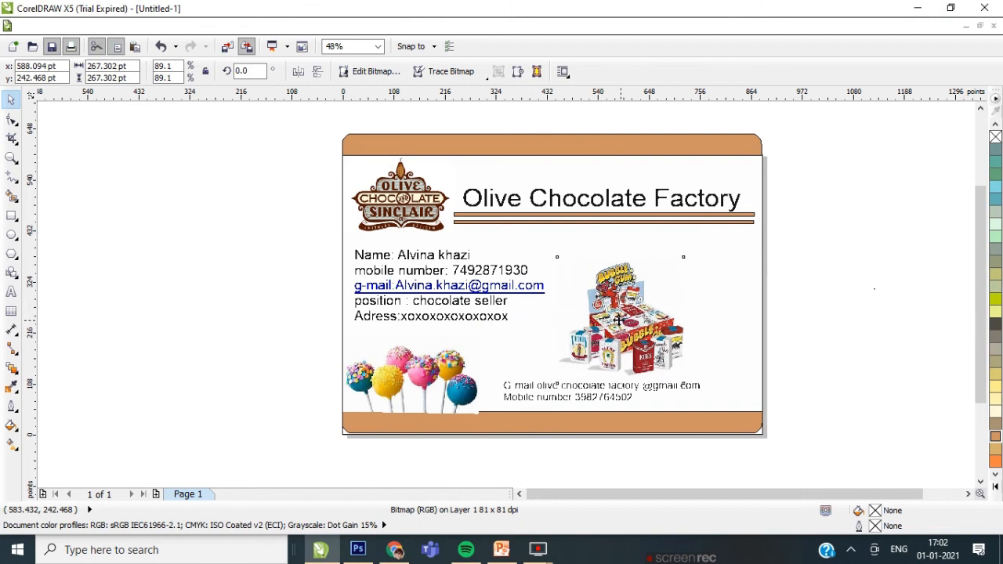
drag(712, 295, 721, 295)
click(880, 275)
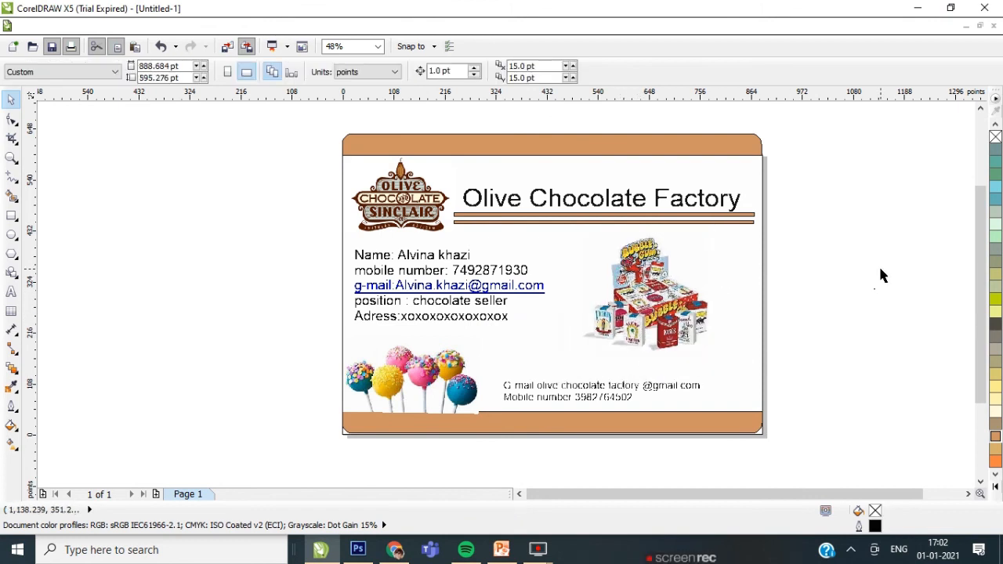